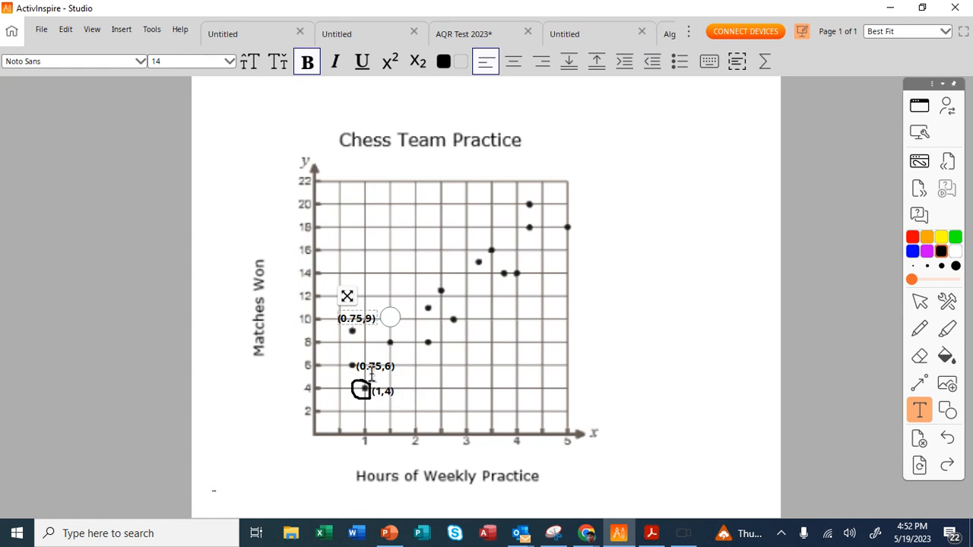
# - Switch to the Desmos graphing calculator and enter the points (0.75, 6) and (0.75, 9) in the table
pyautogui.click(891, 11)
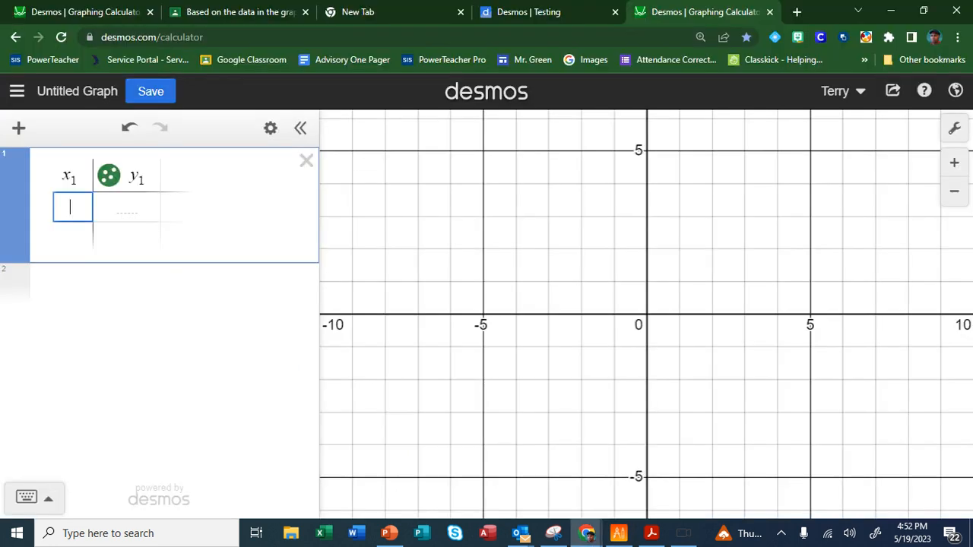
pyautogui.write('0.75')
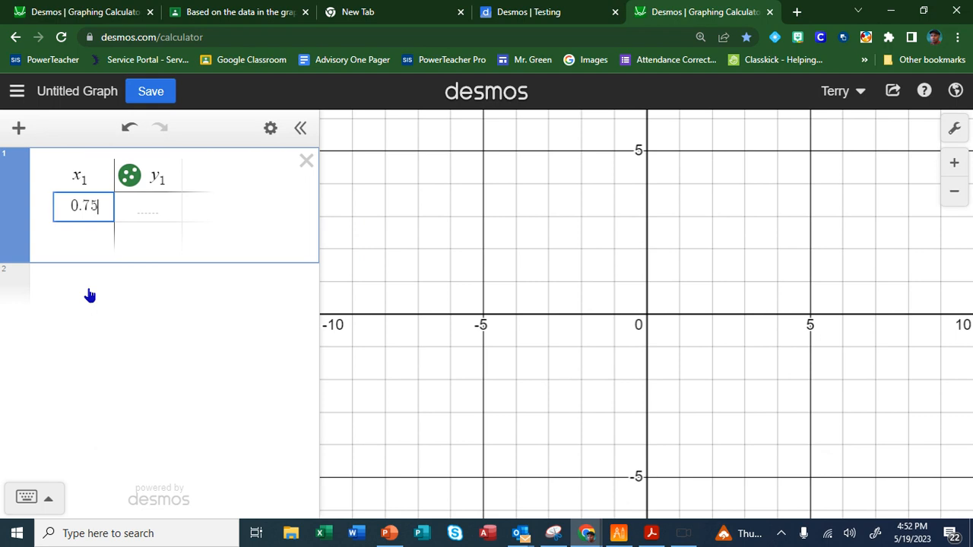
pyautogui.click(143, 199)
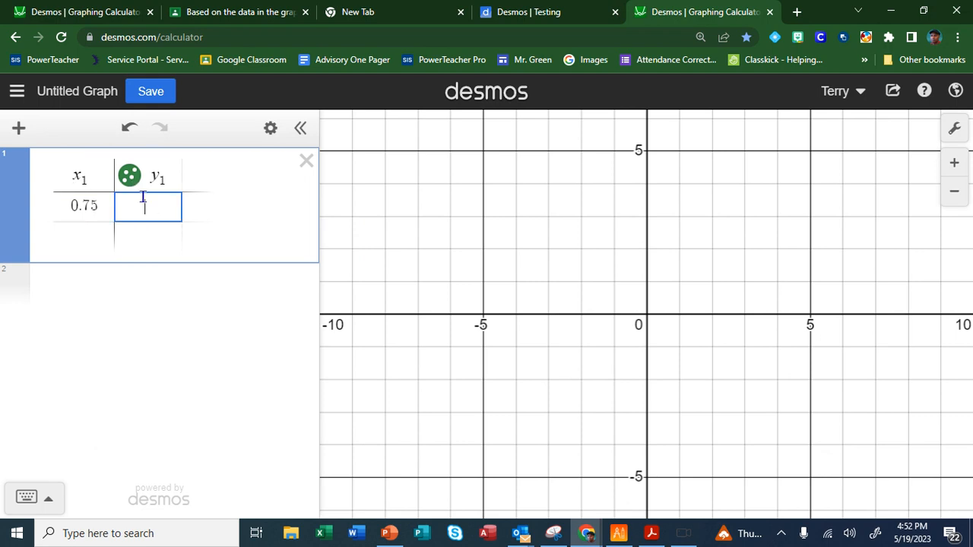
pyautogui.write('6')
pyautogui.click(83, 241)
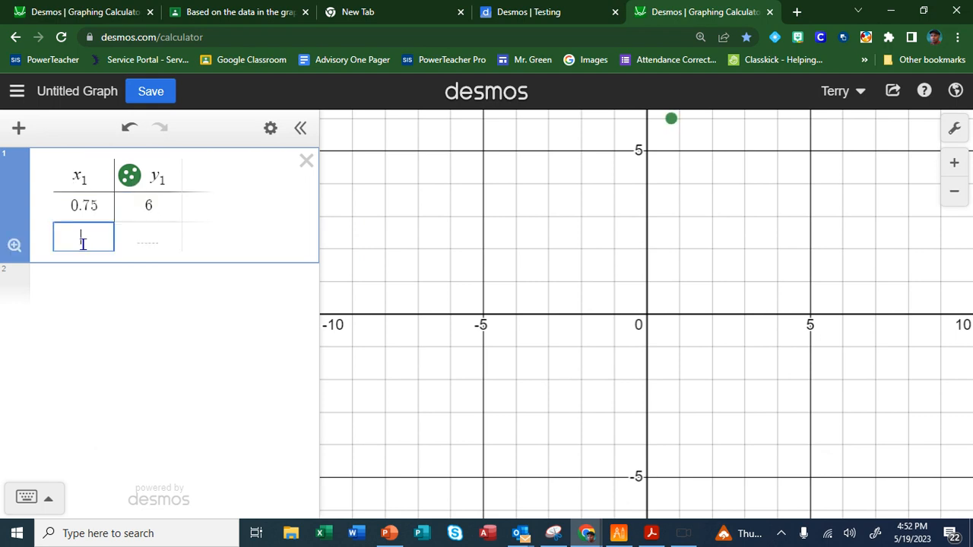
pyautogui.write('0.75')
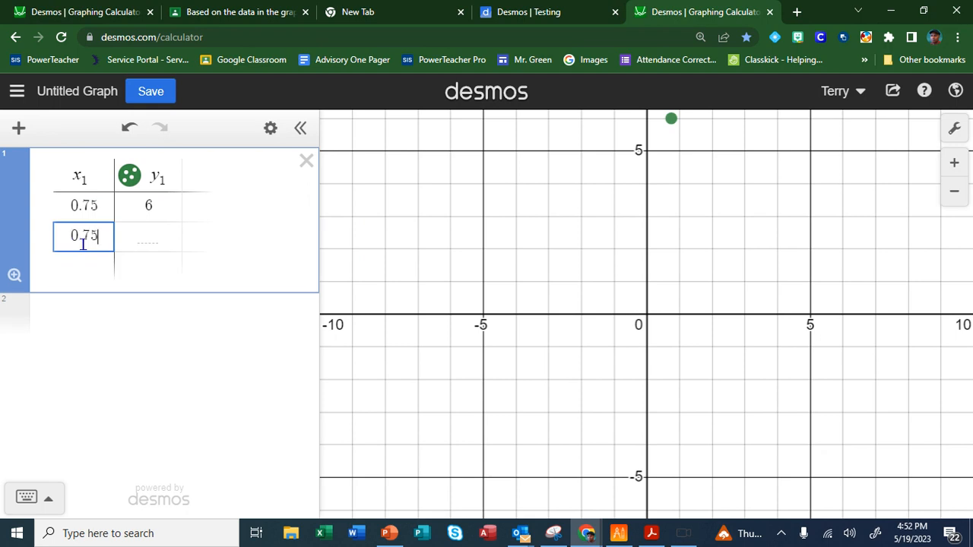
pyautogui.click(146, 234)
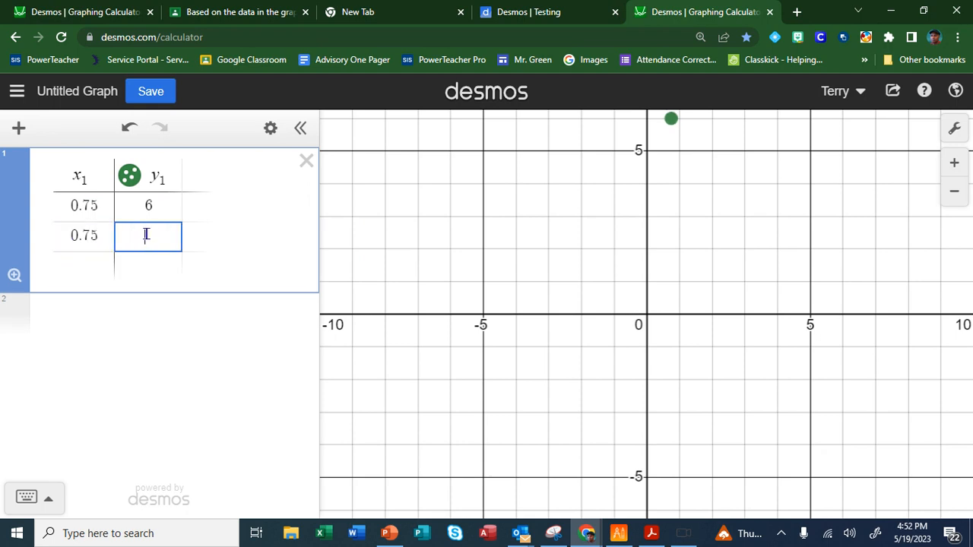
pyautogui.write('9')
# - Add the point (1, 4) as the third row of the table
pyautogui.click(81, 264)
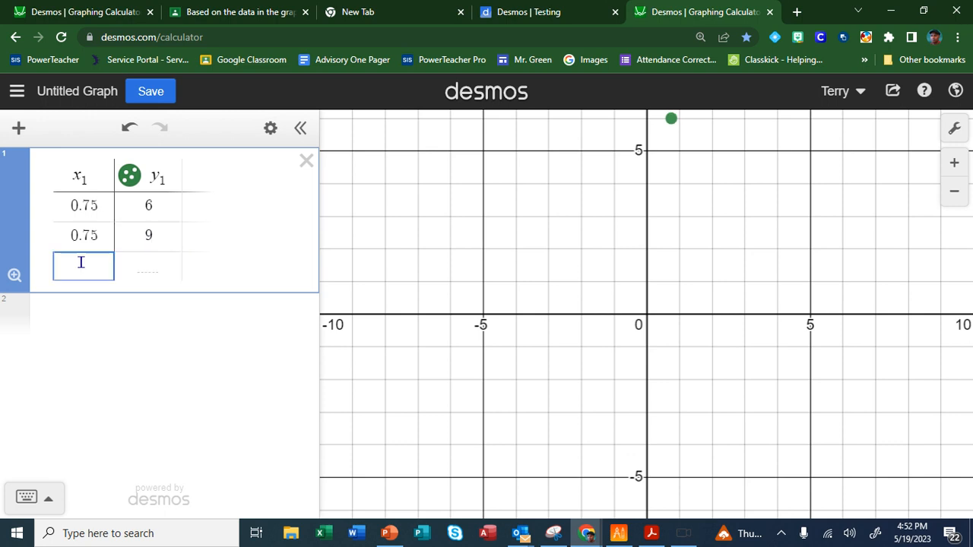
pyautogui.write('1')
pyautogui.click(144, 265)
pyautogui.write('4')
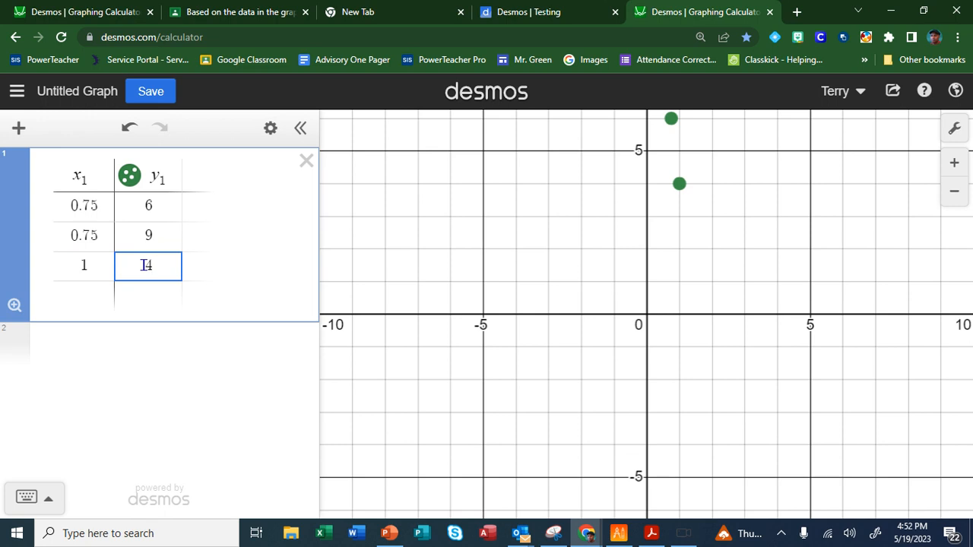
pyautogui.click(244, 265)
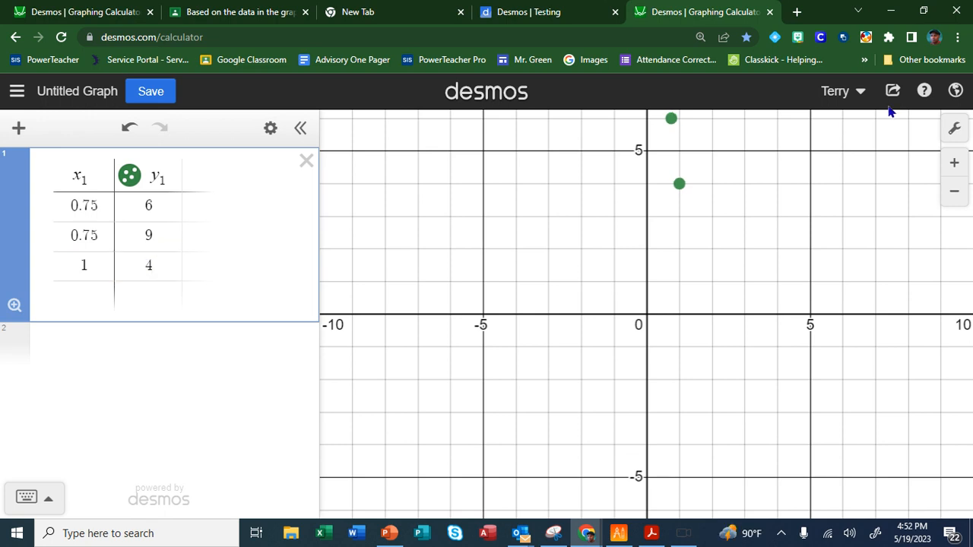
# - Switch to the Desmos Testing page and review the completed data table and its scatter plot
pyautogui.click(556, 15)
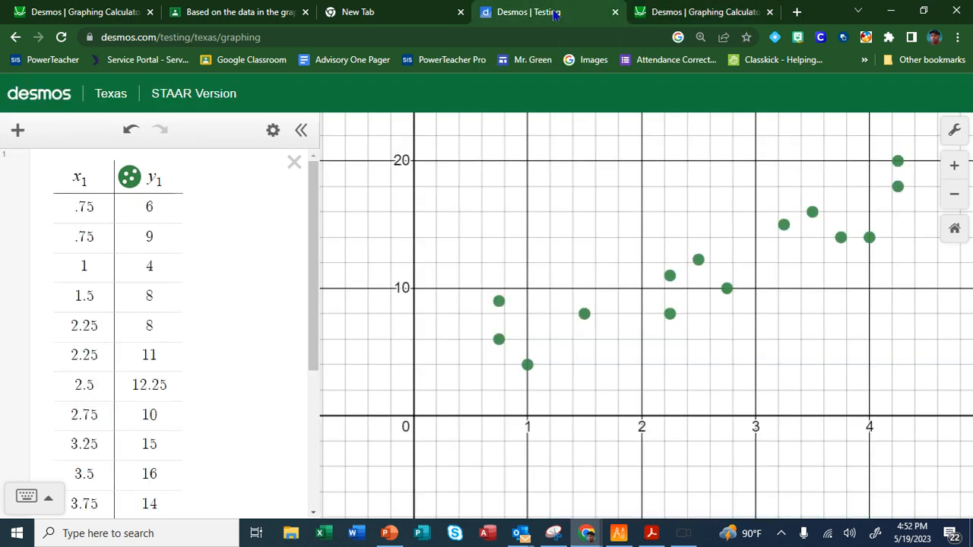
pyautogui.moveTo(630, 235); pyautogui.dragTo(504, 227)
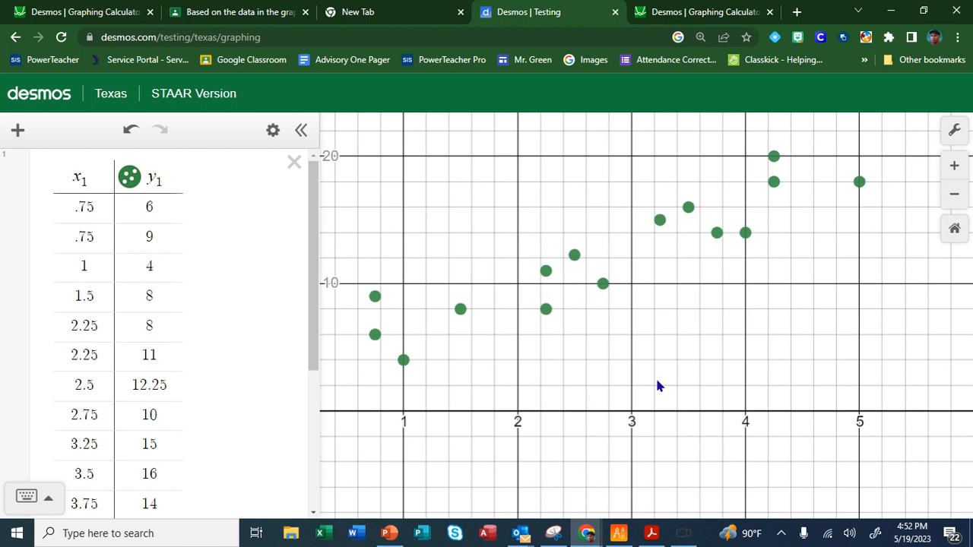
pyautogui.moveTo(312, 282); pyautogui.dragTo(107, 179)
pyautogui.moveTo(312, 254); pyautogui.dragTo(304, 358)
pyautogui.moveTo(380, 362); pyautogui.dragTo(423, 379)
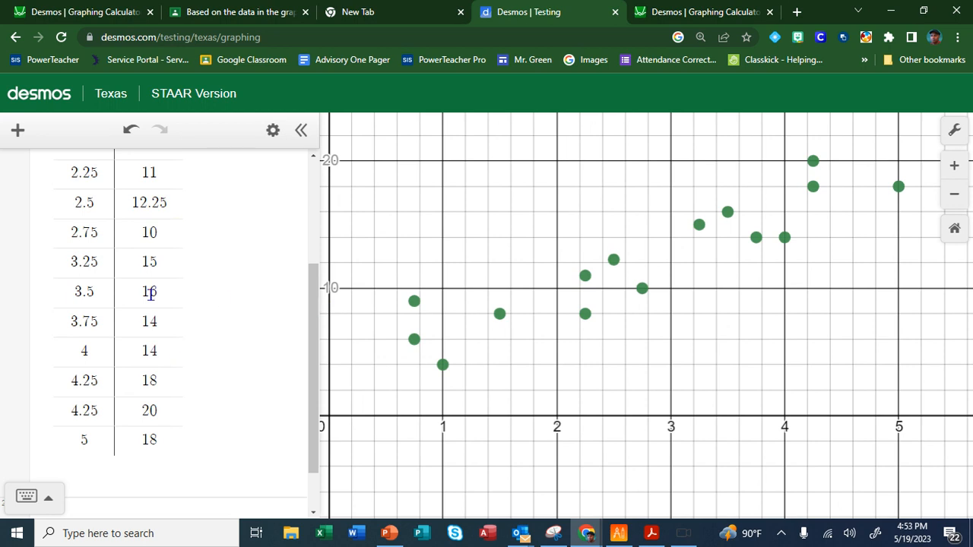
pyautogui.moveTo(311, 319); pyautogui.dragTo(313, 348)
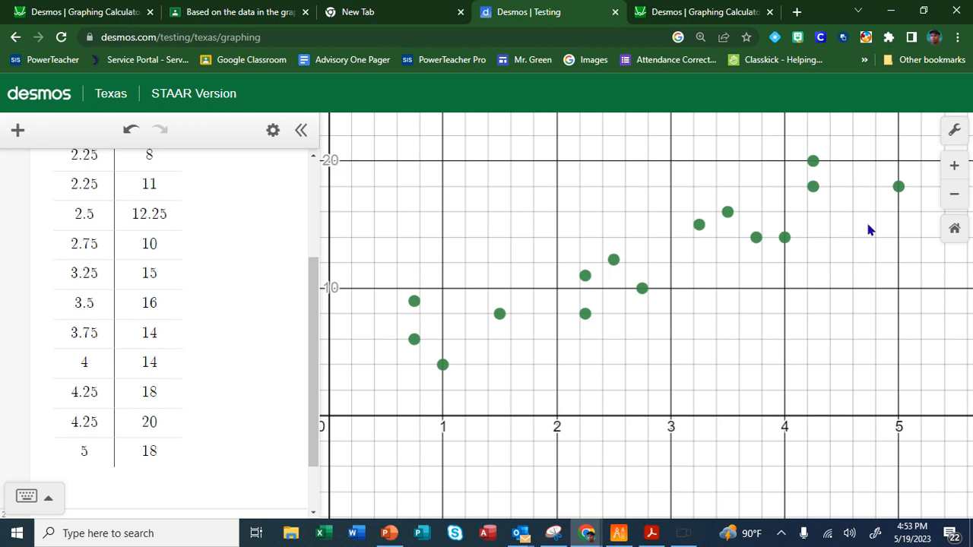
# - Set the upper limit of the graph's y-axis to 35
pyautogui.click(950, 133)
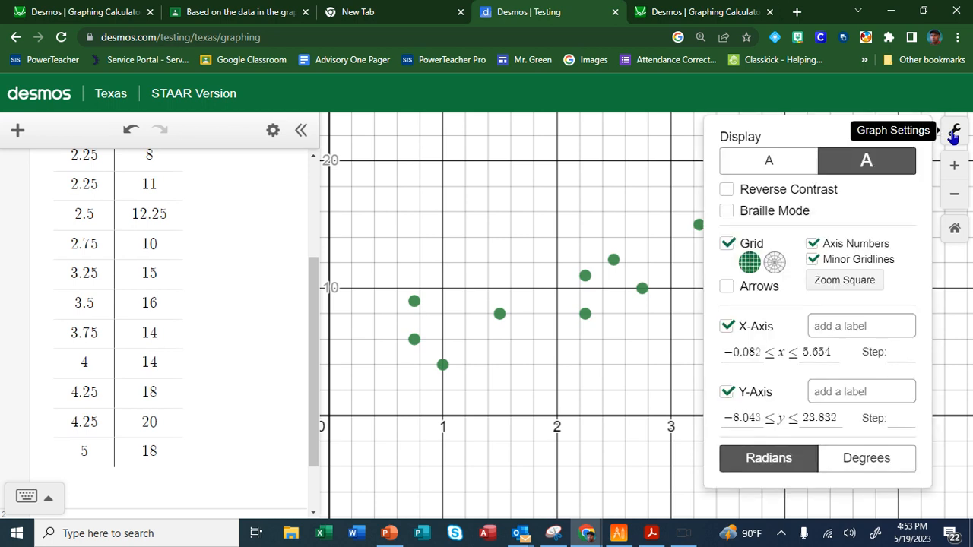
pyautogui.click(802, 417)
pyautogui.click(882, 323)
pyautogui.scroll(-2, 882, 323)
pyautogui.moveTo(803, 296); pyautogui.dragTo(836, 297)
pyautogui.write('35')
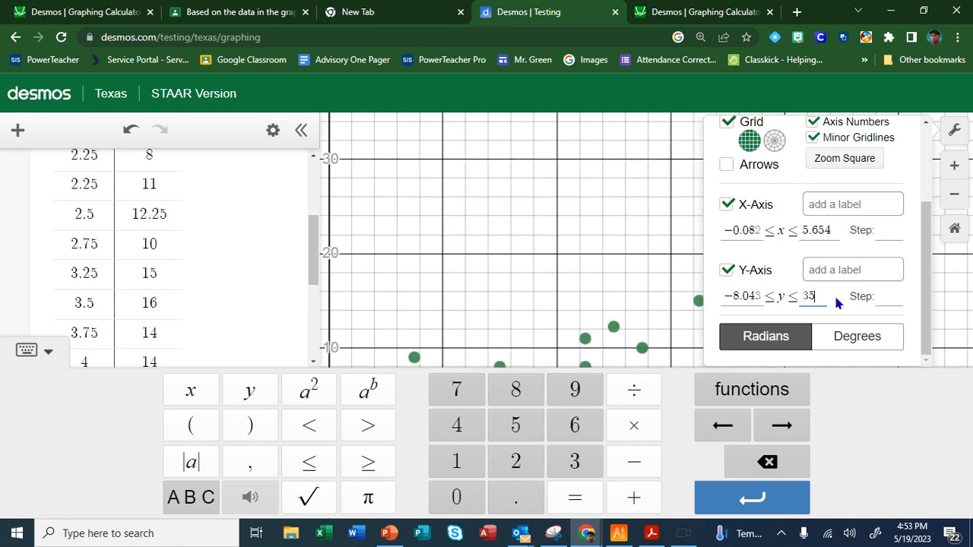
pyautogui.click(565, 246)
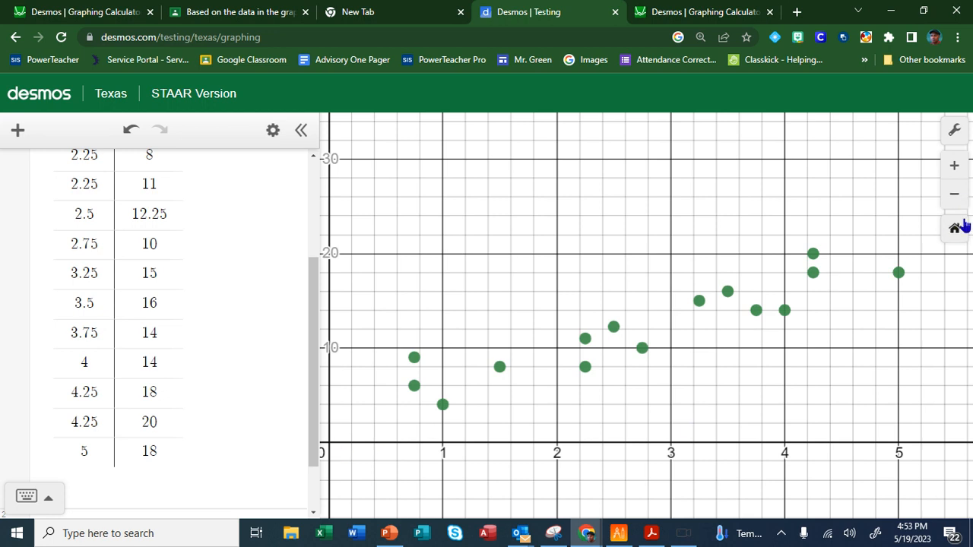
# - Set the upper limit of the graph's x-axis to 10
pyautogui.click(955, 141)
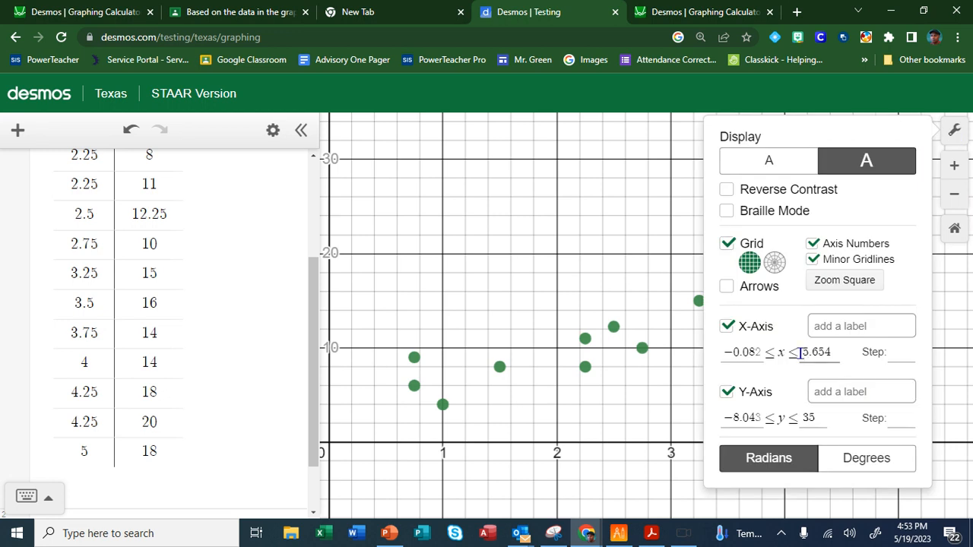
pyautogui.doubleClick(825, 352)
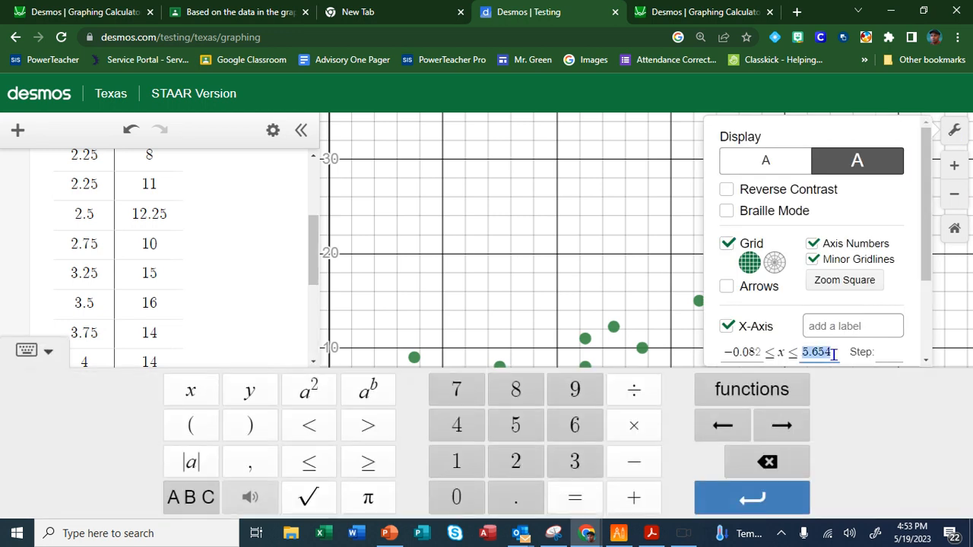
pyautogui.write('10')
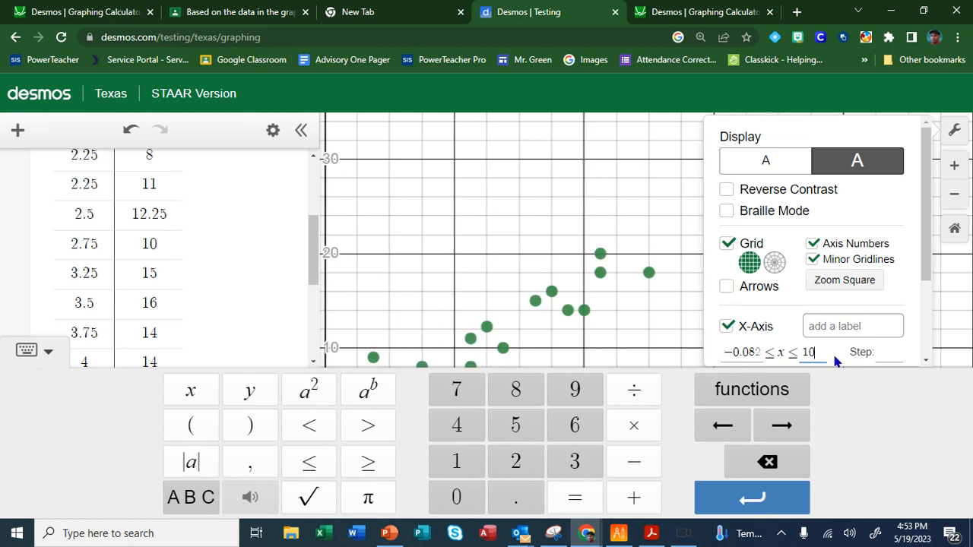
pyautogui.click(555, 223)
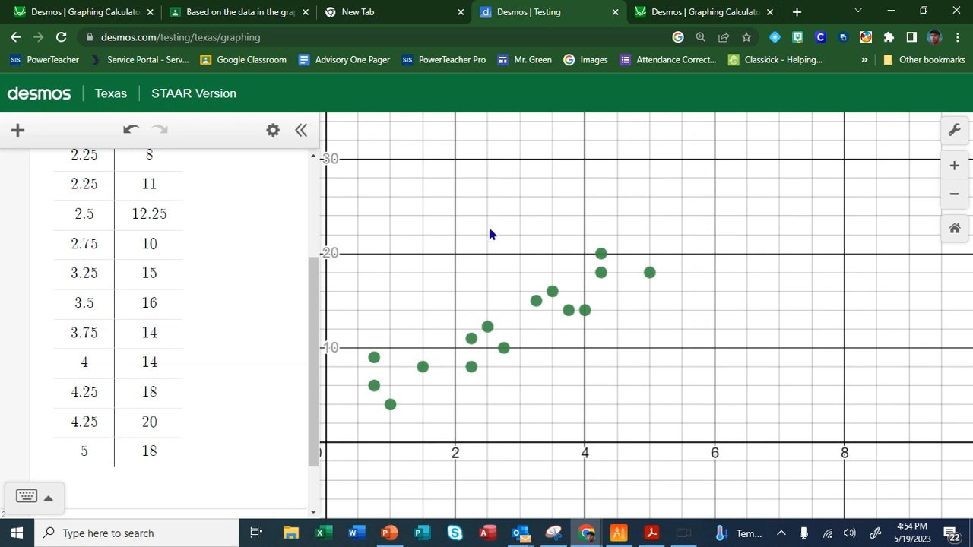
# - Add the linear regression y₁ ~ mx₁ + b in the expression below the data table
pyautogui.moveTo(315, 315); pyautogui.dragTo(311, 351)
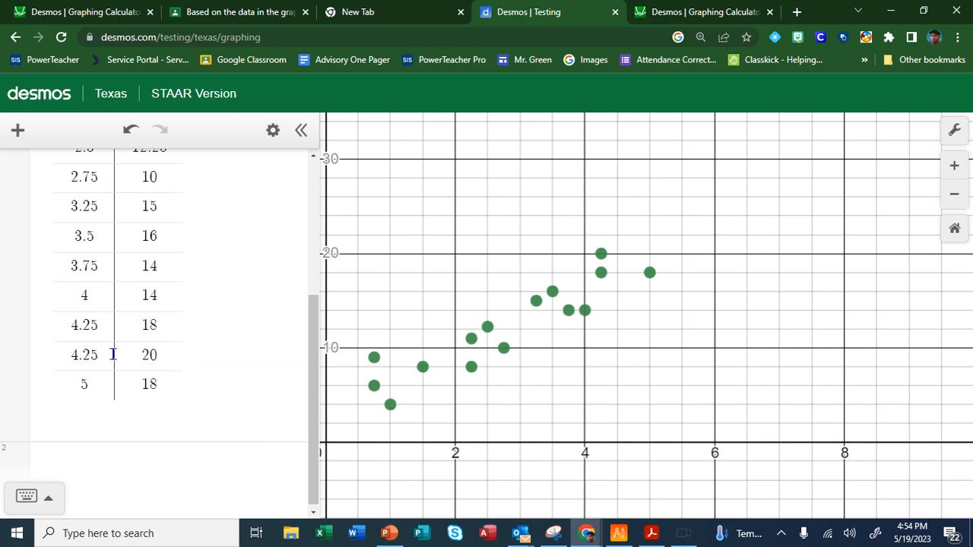
pyautogui.click(70, 463)
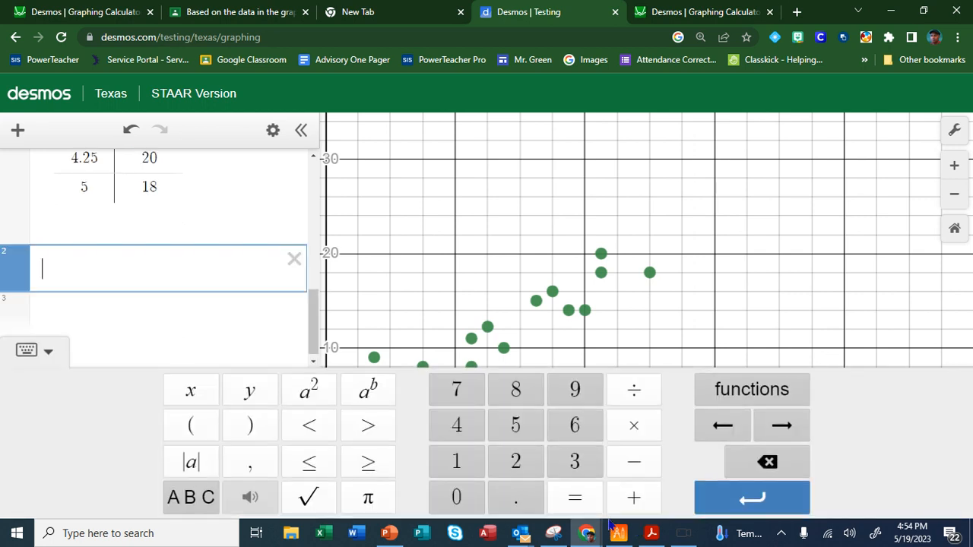
pyautogui.write('y1 ')
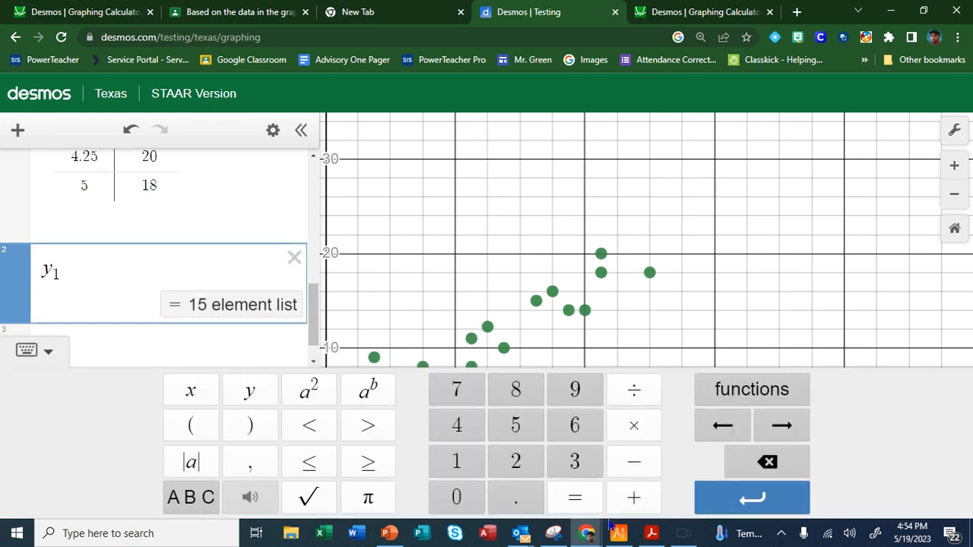
pyautogui.write('~ ')
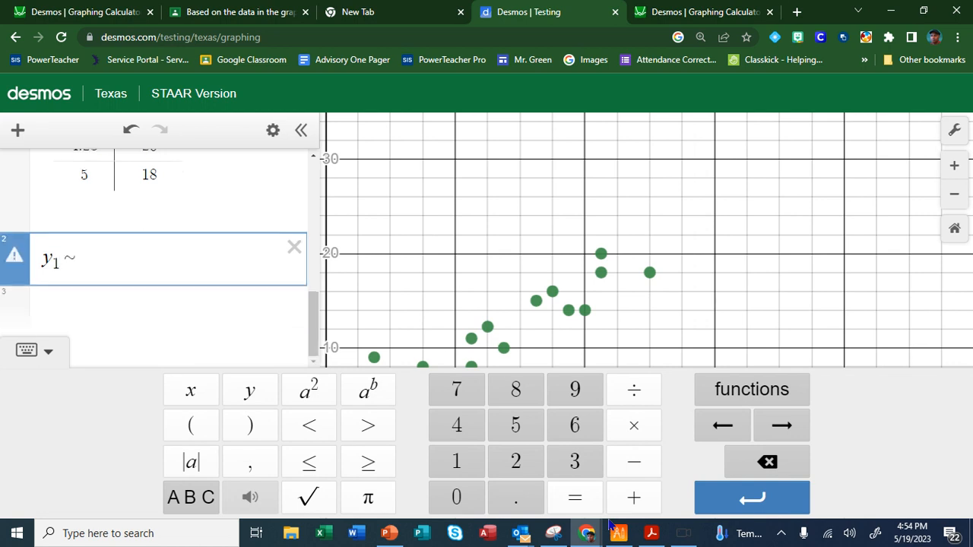
pyautogui.write('mx1')
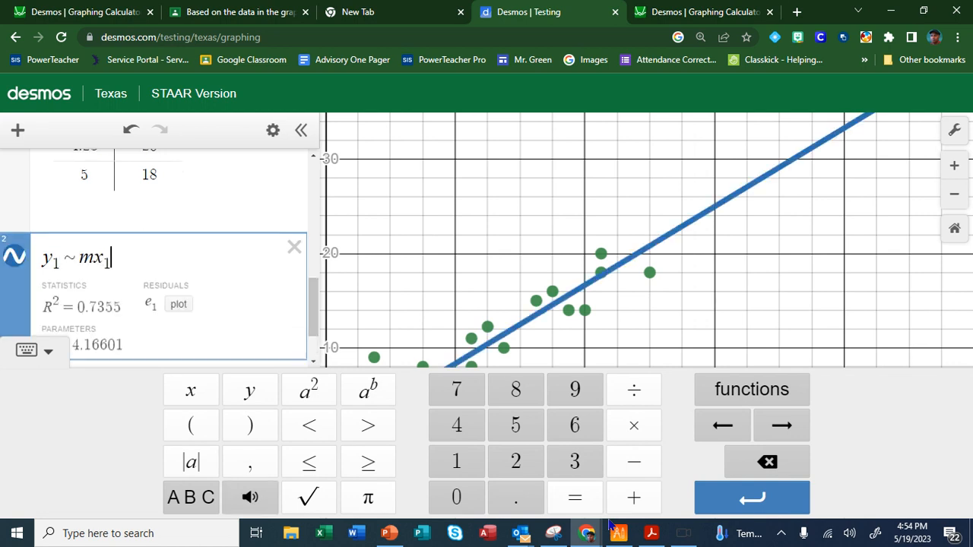
pyautogui.write(' + b')
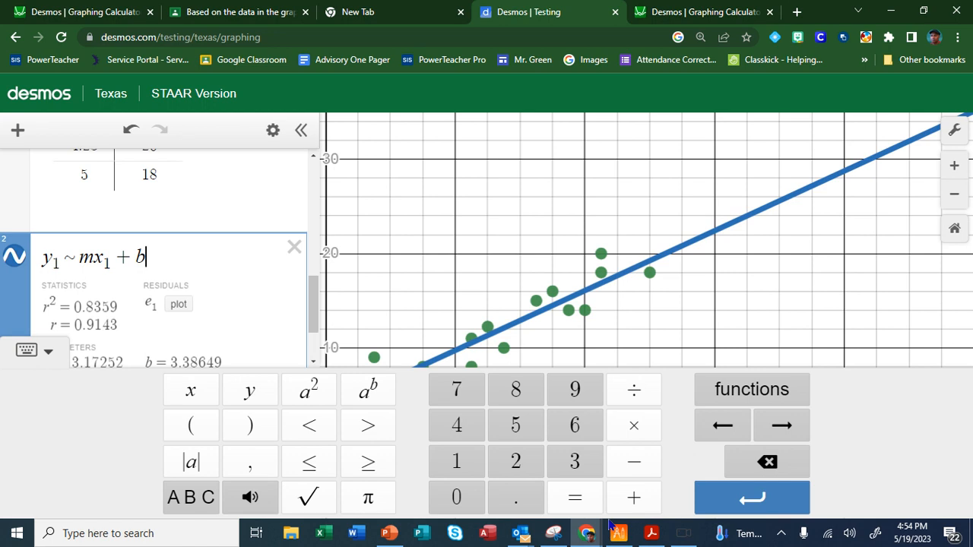
pyautogui.click(826, 321)
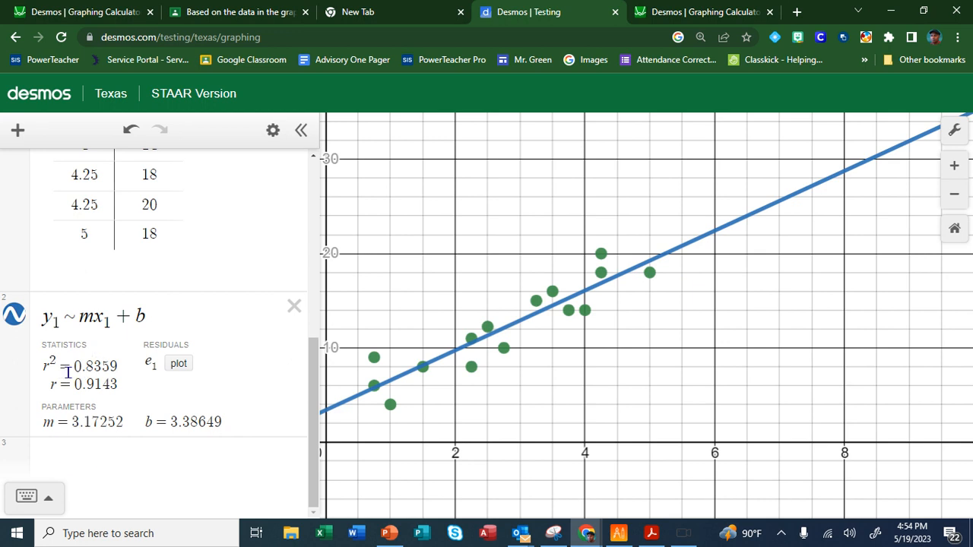
# - Add the quadratic regression y₁ ~ ax₁² + bx₁ + c in a new expression below the linear regression
pyautogui.click(52, 455)
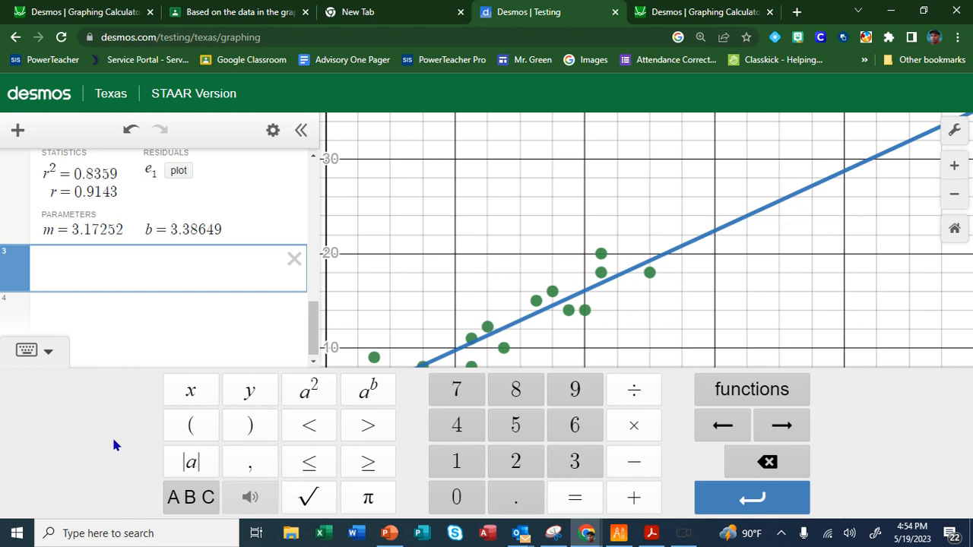
pyautogui.write('y_1')
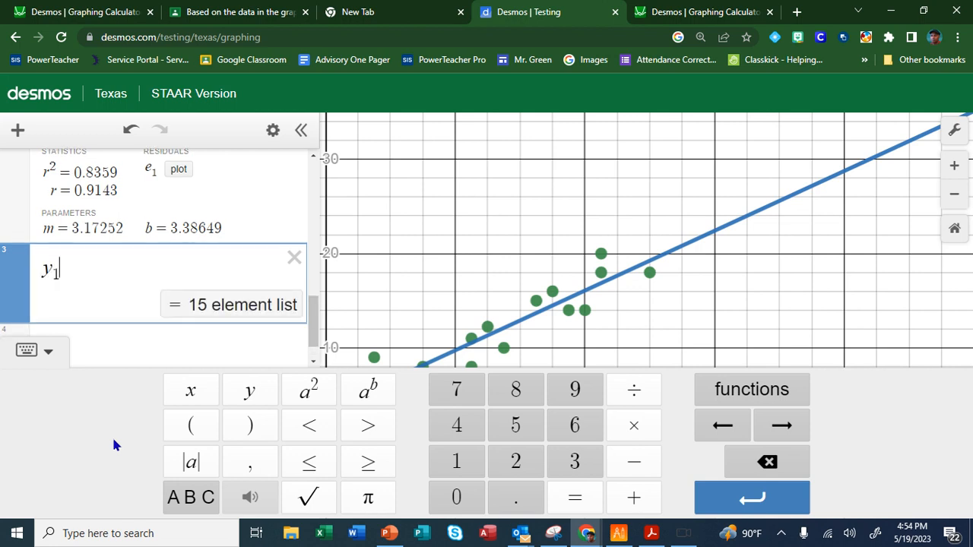
pyautogui.write('~')
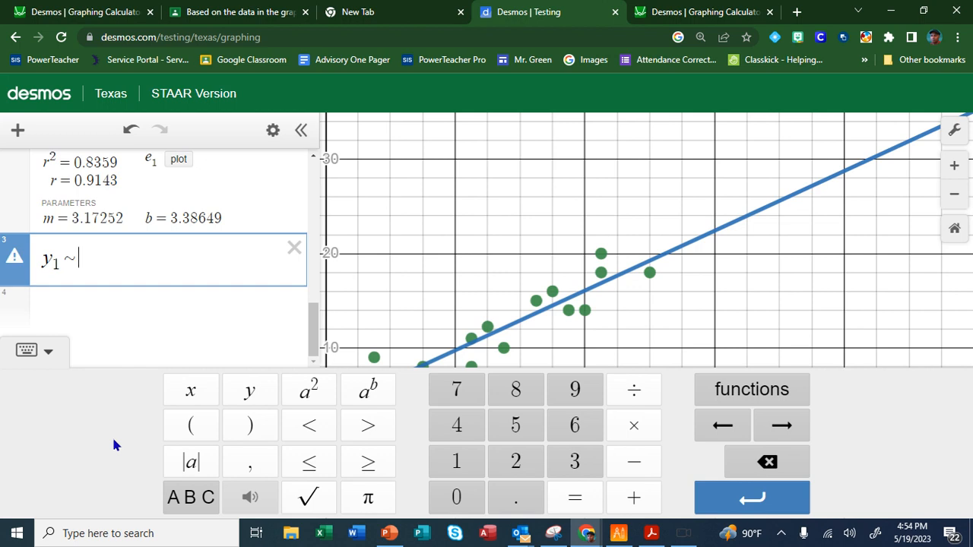
pyautogui.write('a')
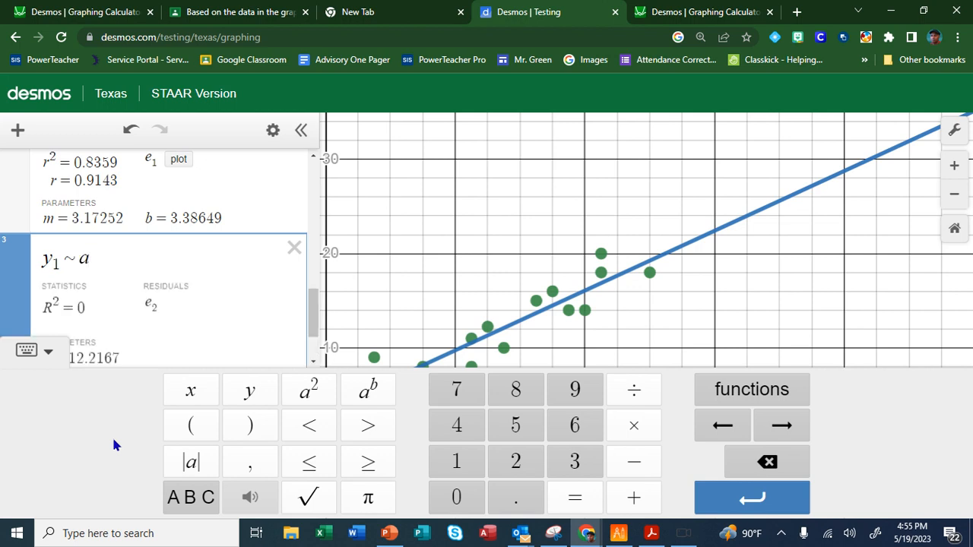
pyautogui.write('x_1^2')
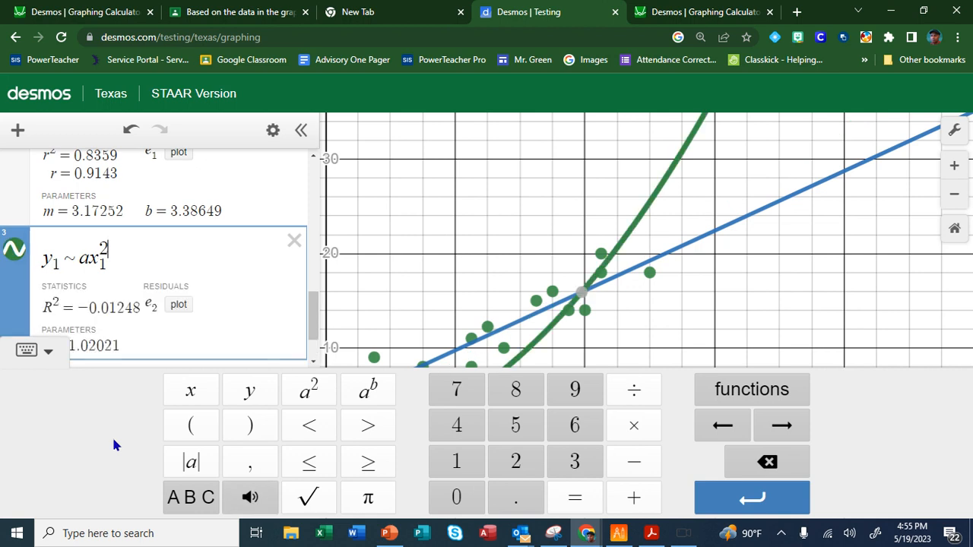
pyautogui.press('Right')
pyautogui.write('+ ')
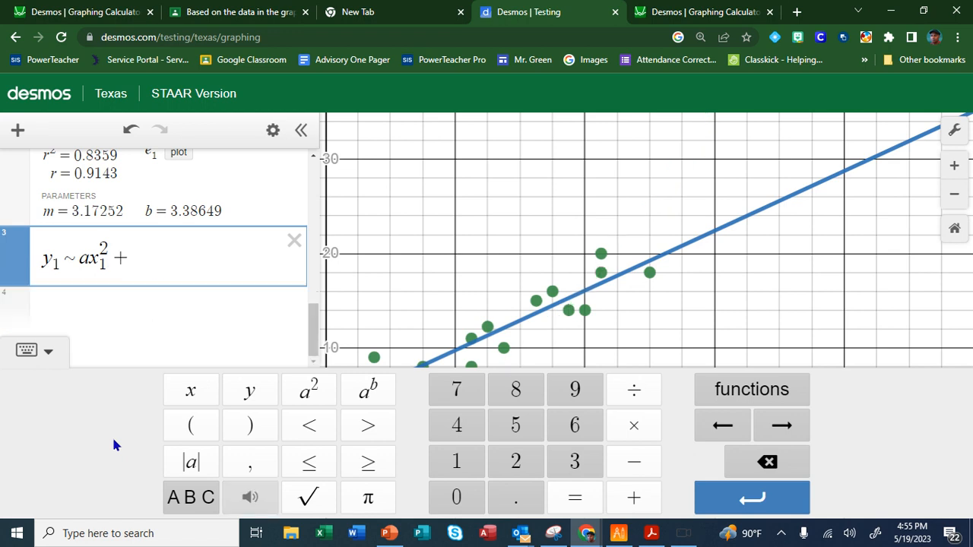
pyautogui.write('bx1 ')
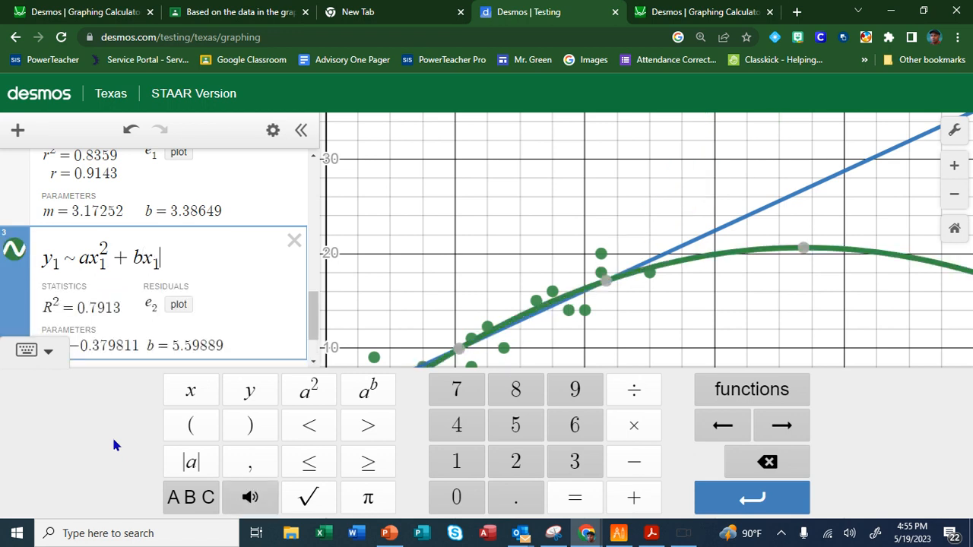
pyautogui.write('+ c')
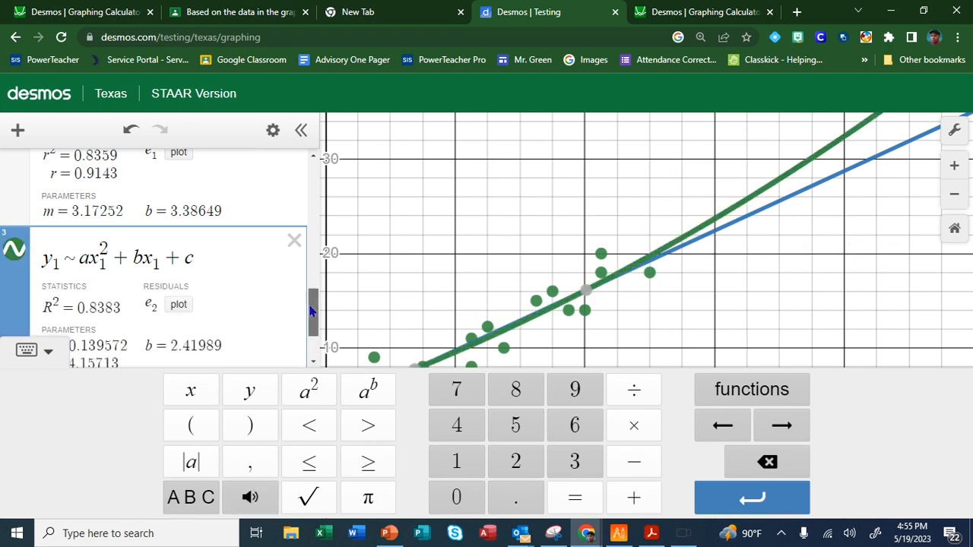
# - Add the exponential regression y₁ ~ ab^x₁ in a new expression below the quadratic regression
pyautogui.moveTo(309, 310); pyautogui.dragTo(310, 323)
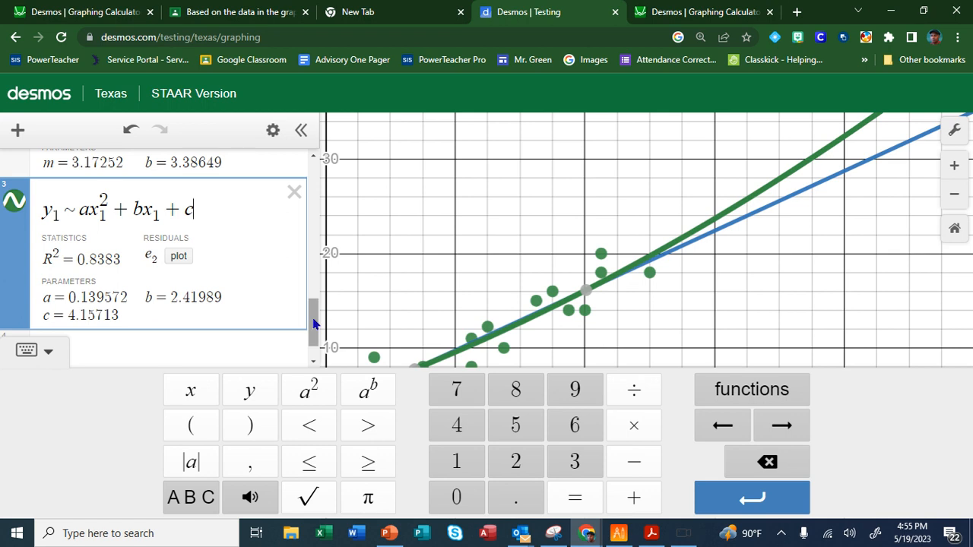
pyautogui.moveTo(314, 318)
pyautogui.mouseDown()
pyautogui.moveTo(312, 286)
pyautogui.moveTo(314, 328)
pyautogui.mouseUp()
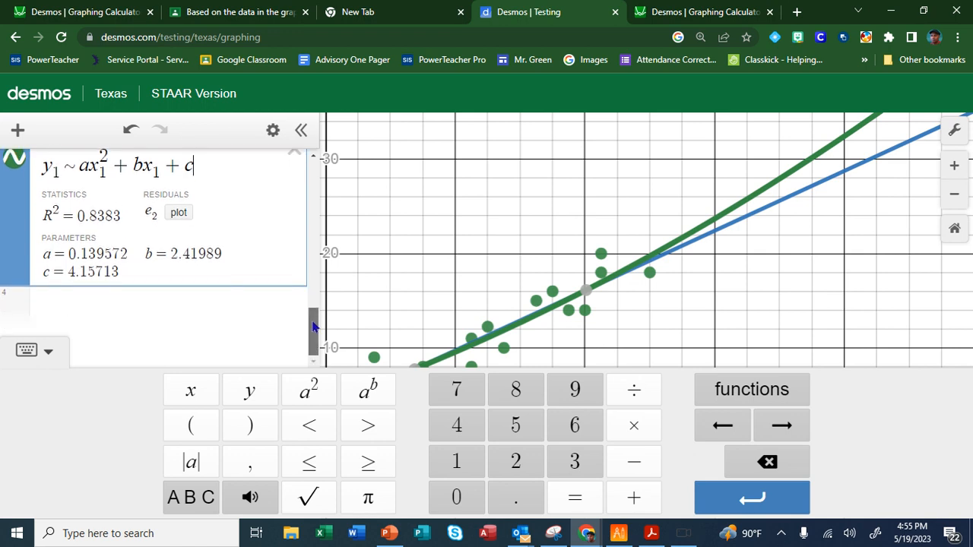
pyautogui.click(43, 317)
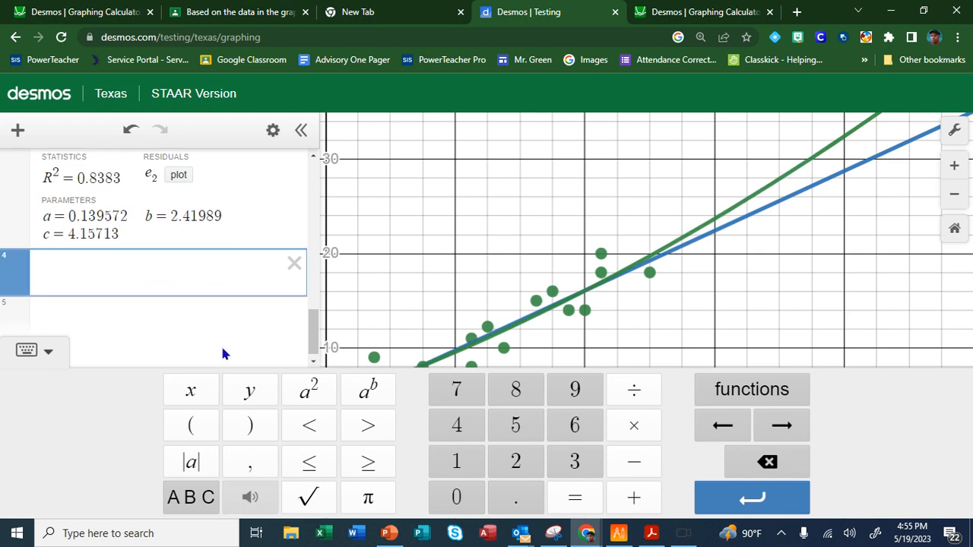
pyautogui.write('y_1')
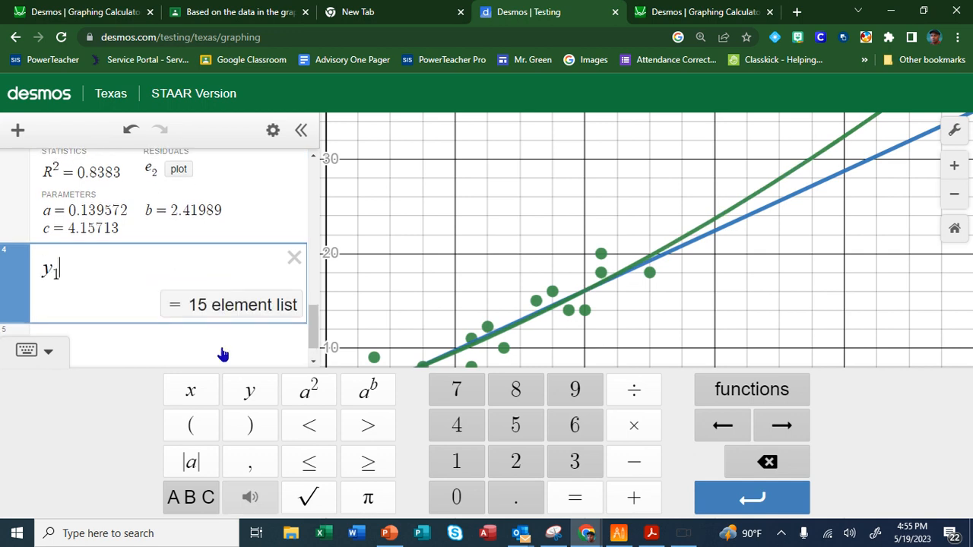
pyautogui.write('~ab')
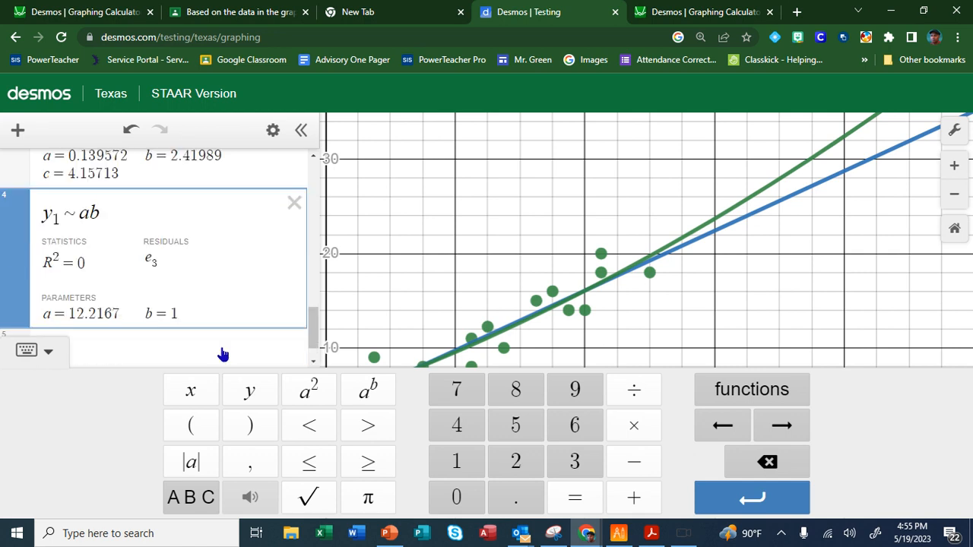
pyautogui.write('^{x_1')
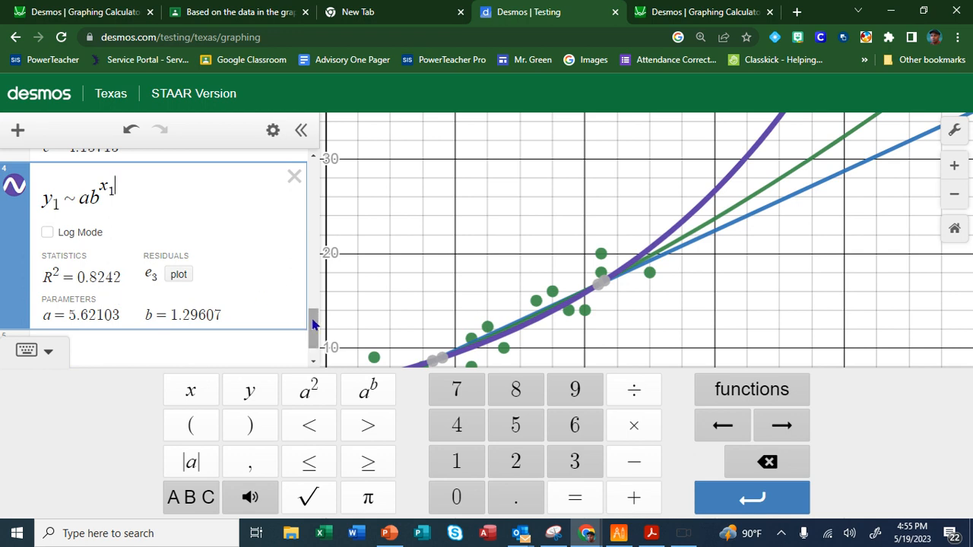
# - Compare the R² values of the quadratic and exponential regressions, and delete the exponential regression
pyautogui.moveTo(312, 324); pyautogui.dragTo(314, 298)
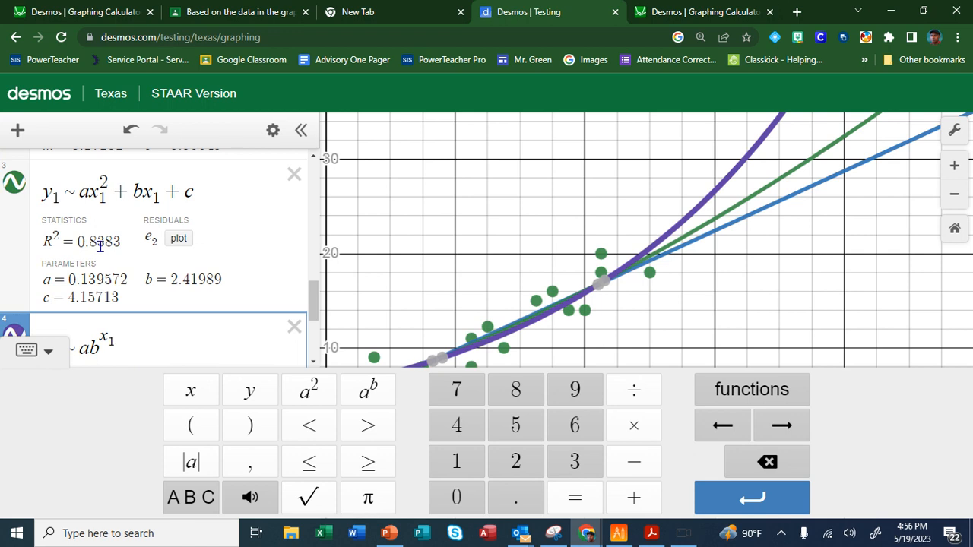
pyautogui.moveTo(314, 304); pyautogui.dragTo(316, 339)
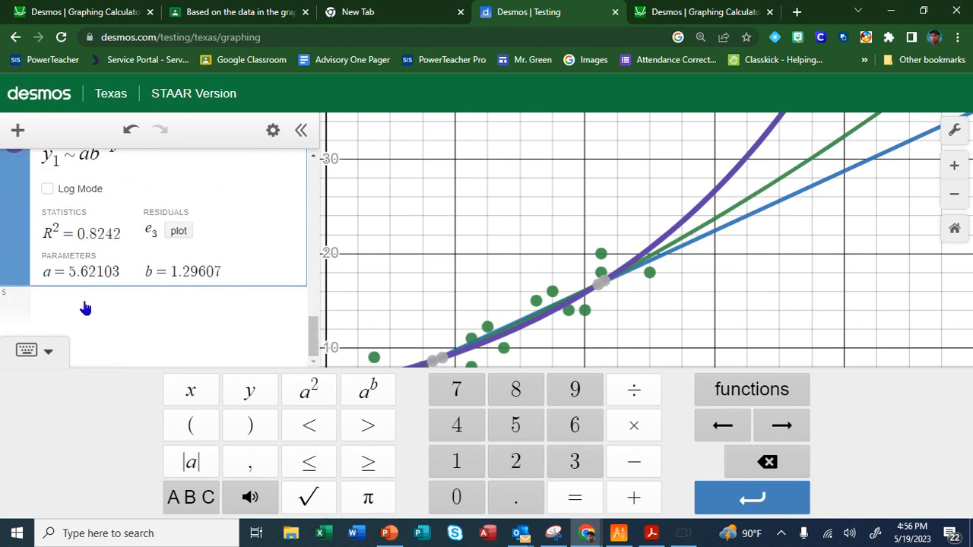
pyautogui.moveTo(317, 343); pyautogui.dragTo(320, 304)
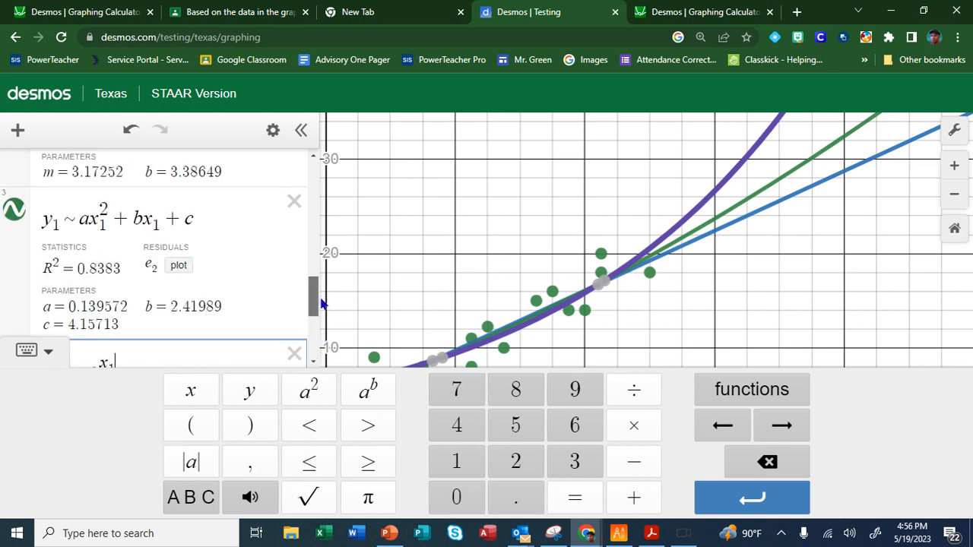
pyautogui.scroll(-3, 316, 311)
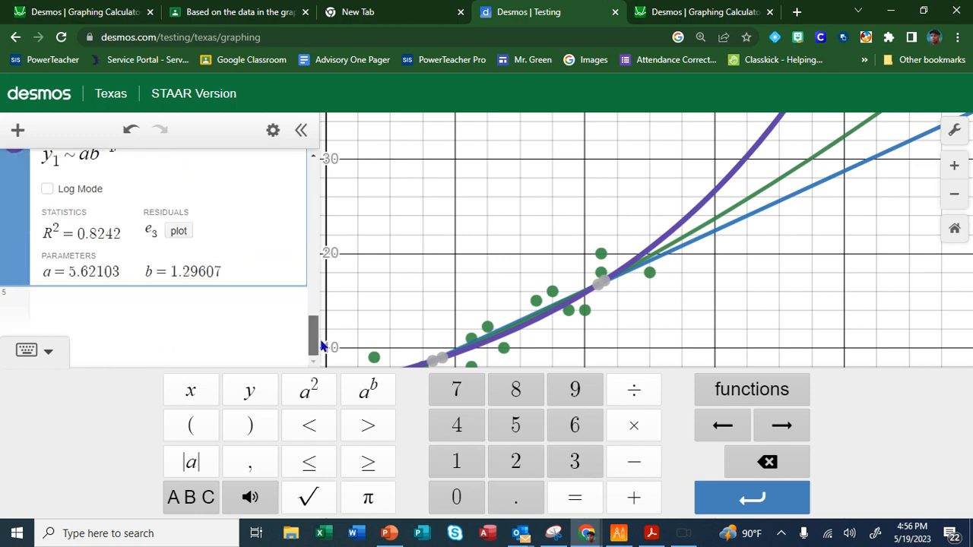
pyautogui.scroll(3, 316, 320)
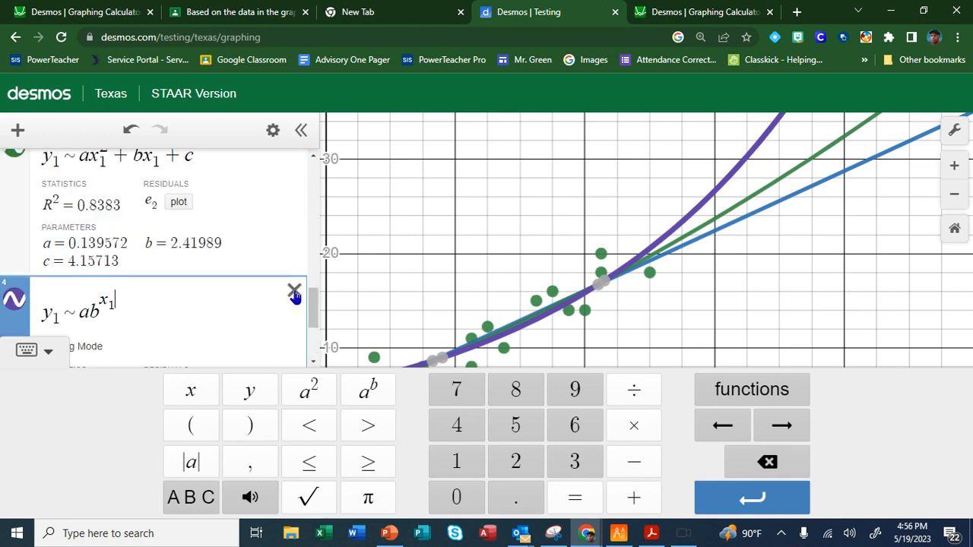
pyautogui.click(295, 293)
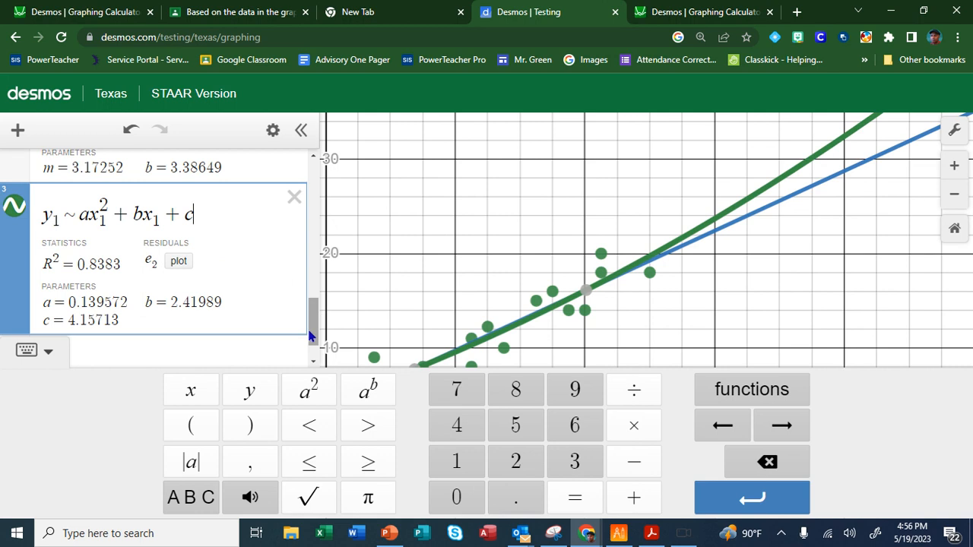
# - Begin the function f(x) = 0.14x² in a new expression below the quadratic regression, rounding its a parameter to two decimals
pyautogui.moveTo(314, 322); pyautogui.dragTo(313, 335)
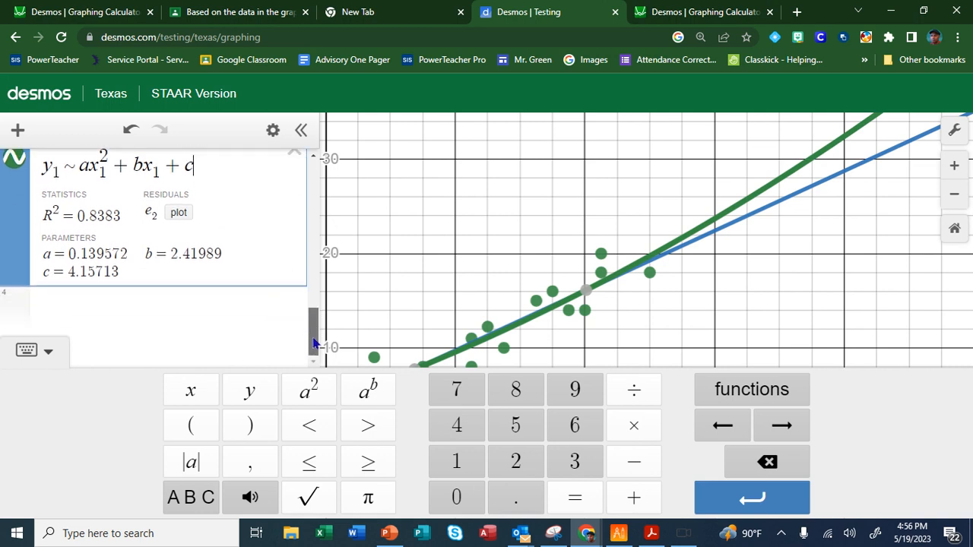
pyautogui.click(79, 318)
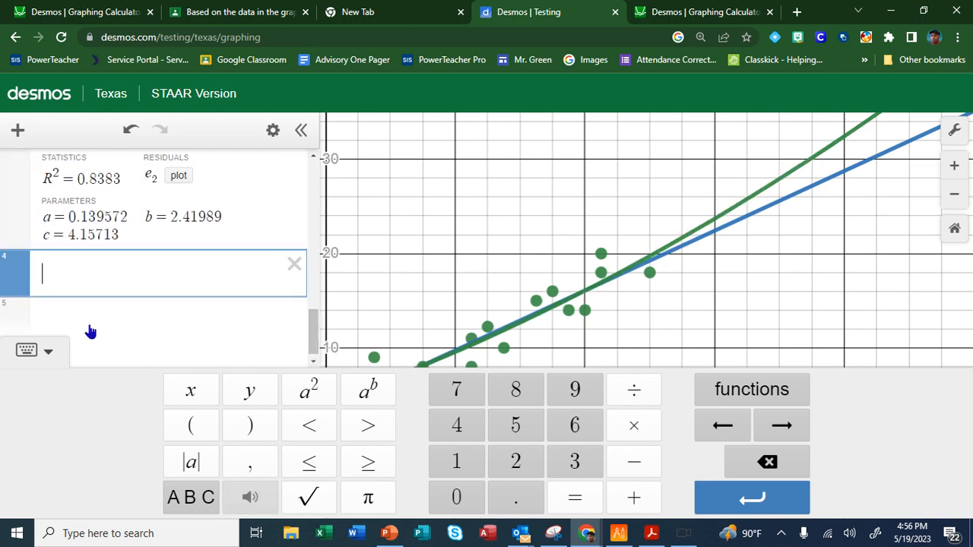
pyautogui.moveTo(312, 326)
pyautogui.mouseDown()
pyautogui.moveTo(314, 284)
pyautogui.moveTo(313, 315)
pyautogui.mouseUp()
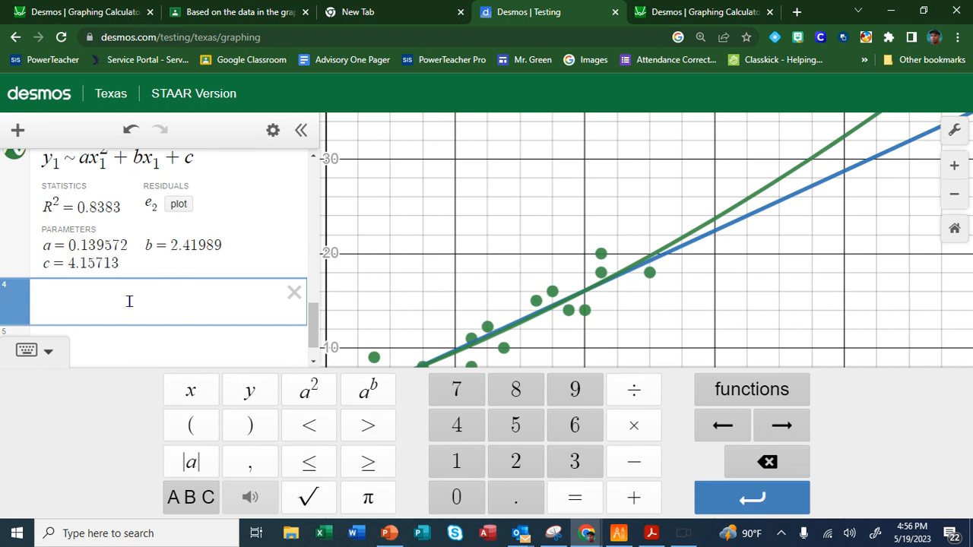
pyautogui.write('f(x)=')
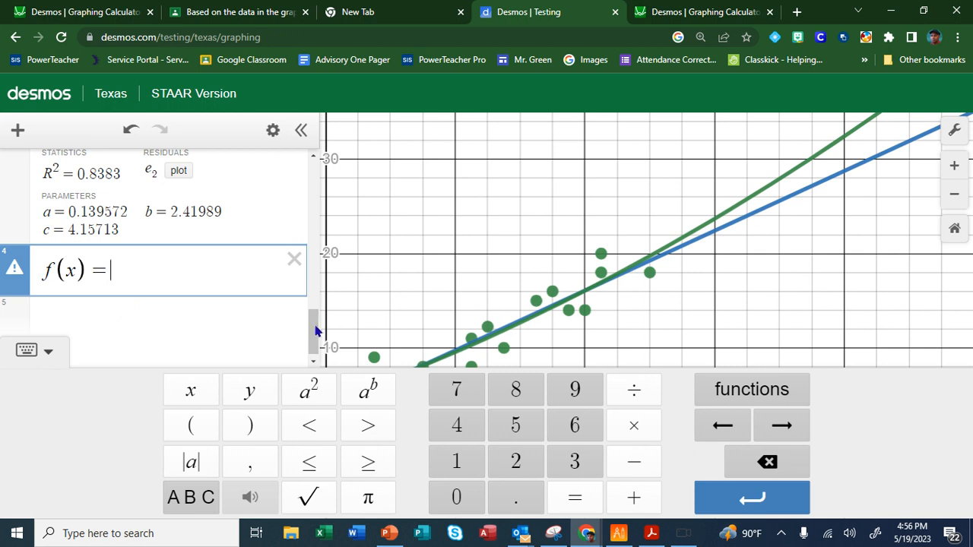
pyautogui.moveTo(314, 327); pyautogui.dragTo(318, 302)
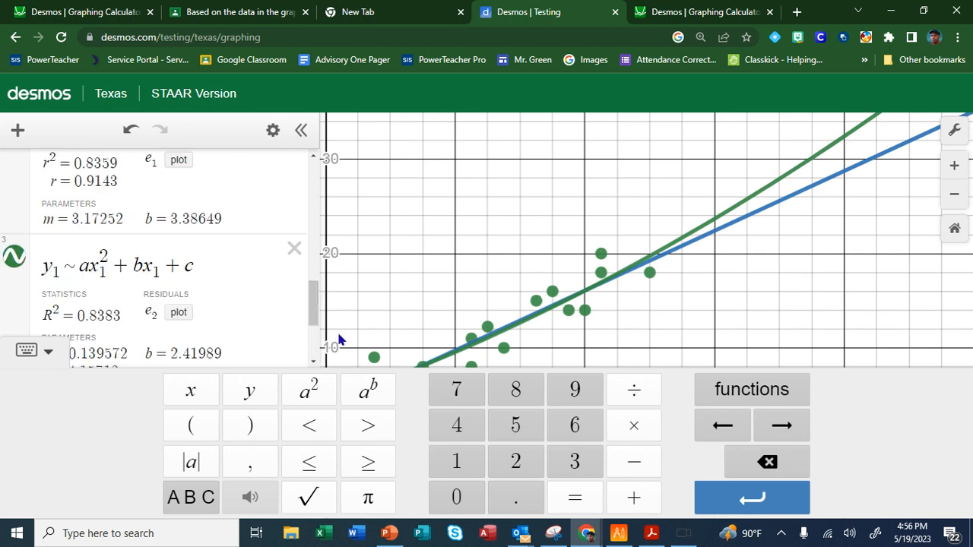
pyautogui.moveTo(314, 323); pyautogui.dragTo(317, 335)
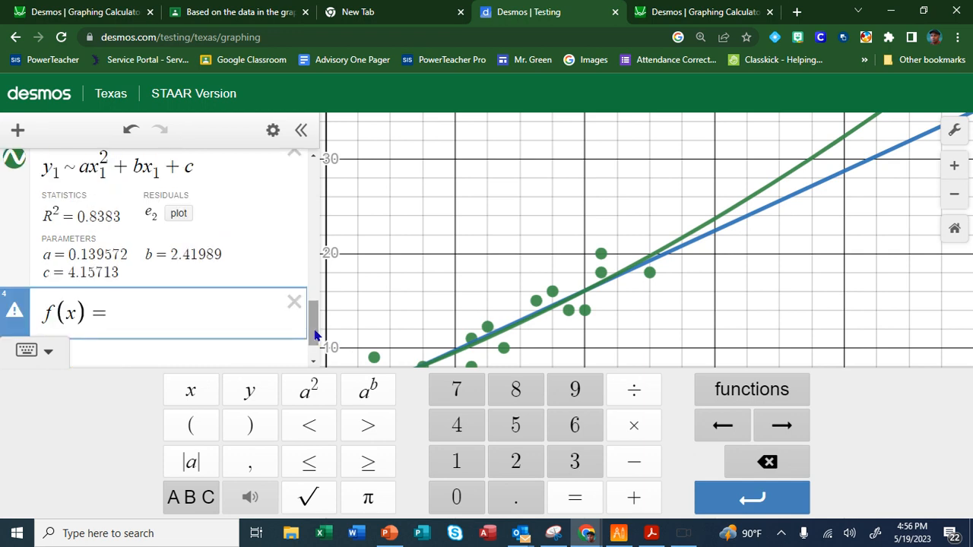
pyautogui.write('0.13')
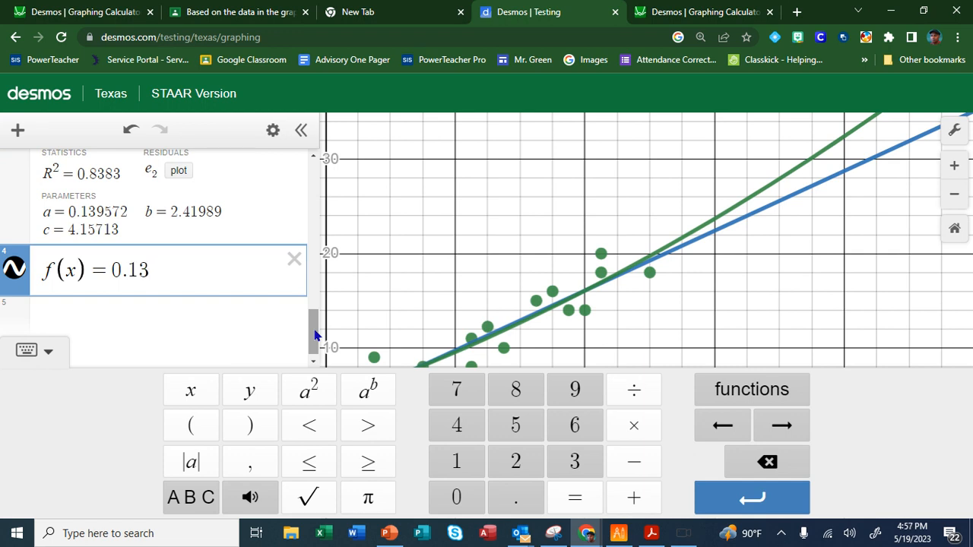
pyautogui.press('BackSpace')
pyautogui.write('4x')
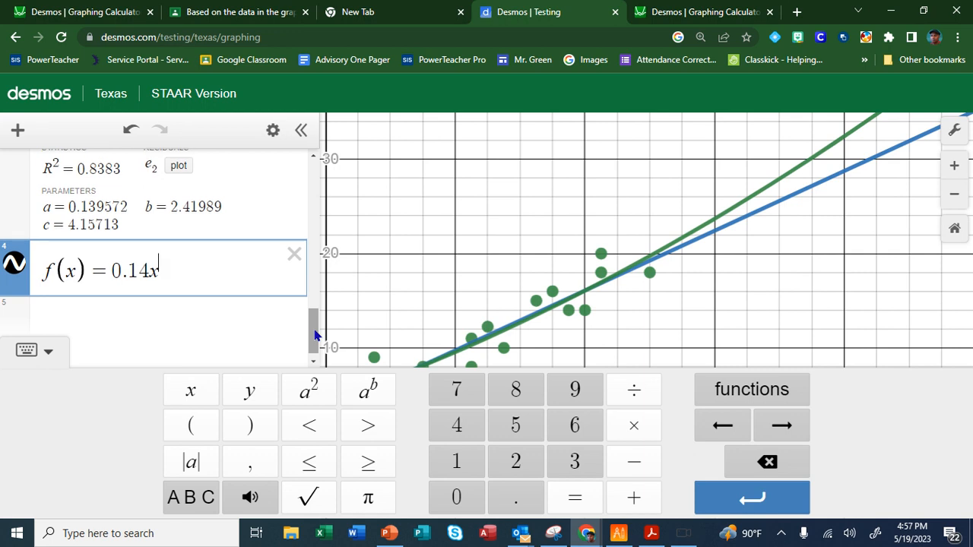
pyautogui.write('^2')
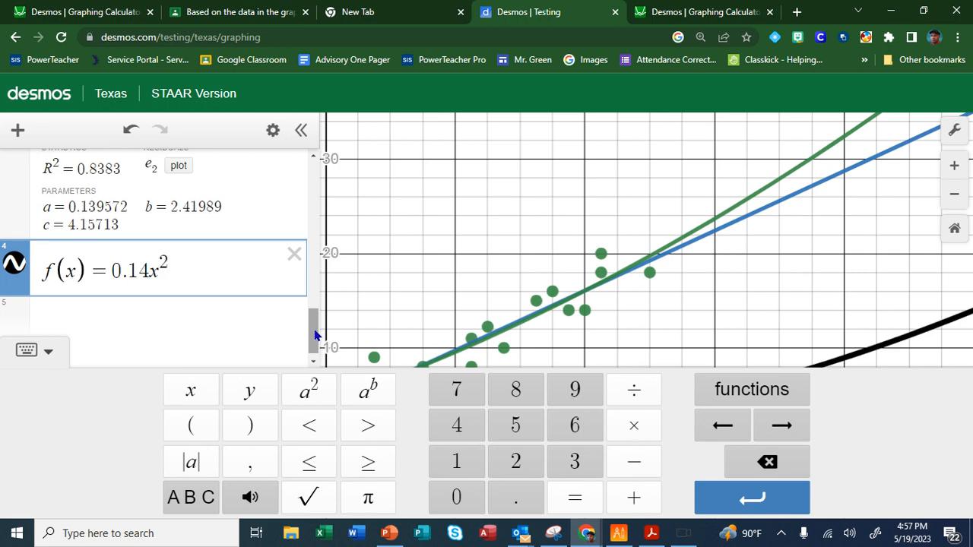
# - Complete the function f(x) by adding the terms + 2.42x + 4.16 after 0.14x²
pyautogui.write('+')
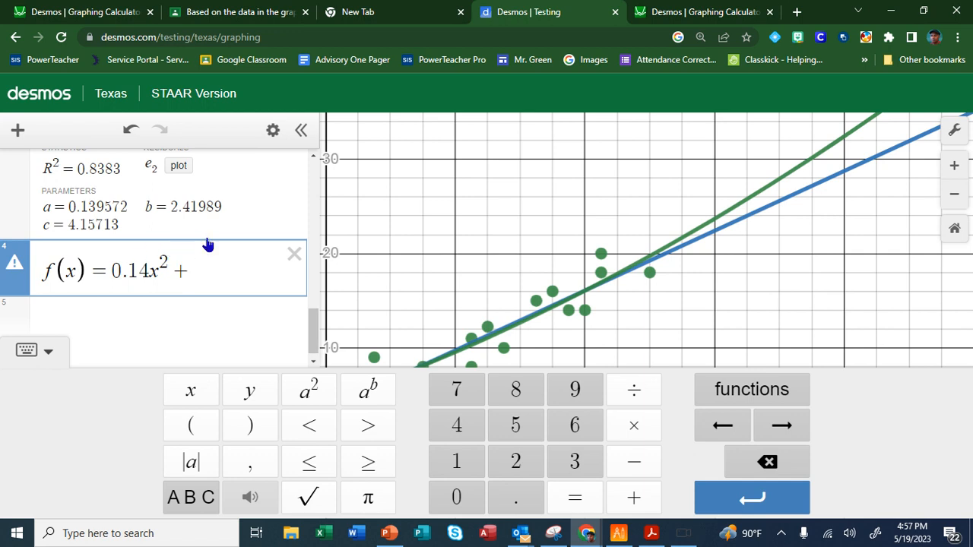
pyautogui.write('2.42')
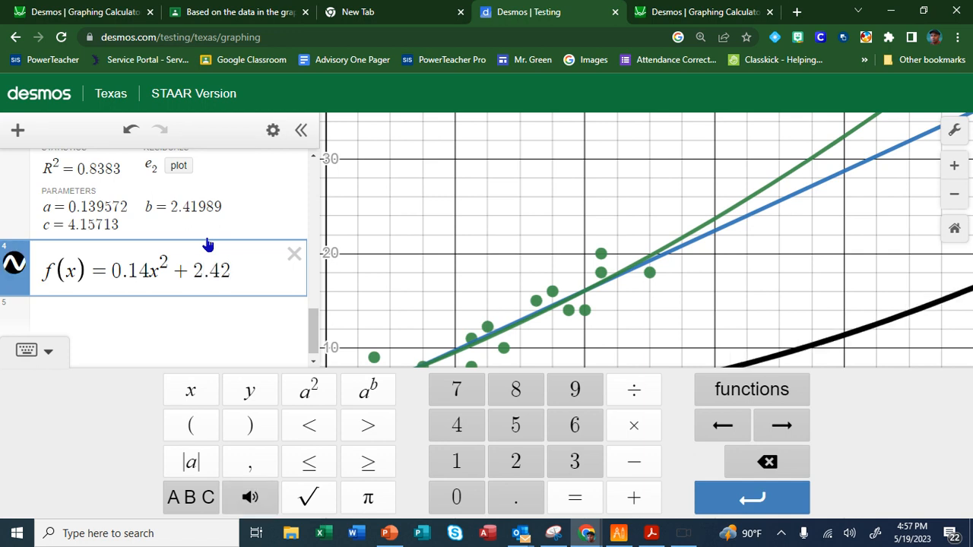
pyautogui.write('x')
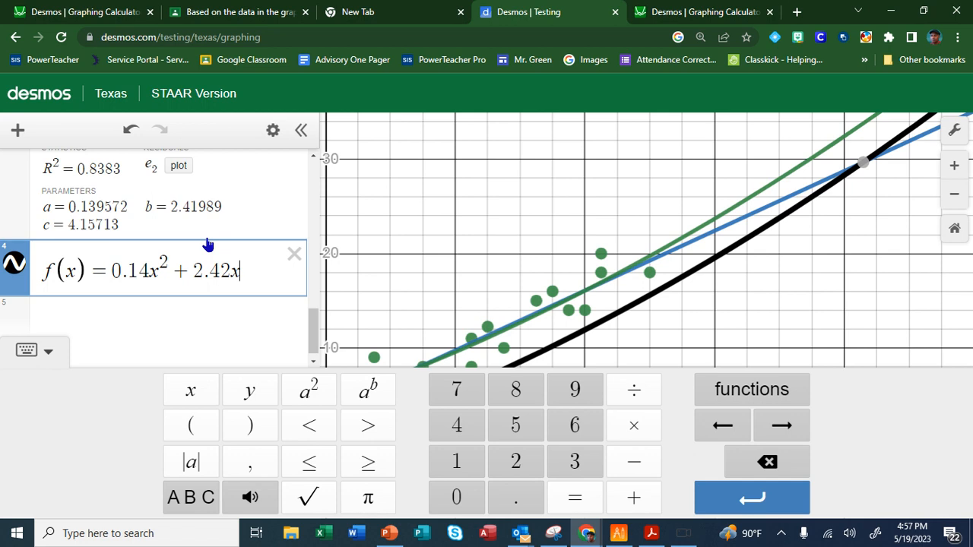
pyautogui.write('+')
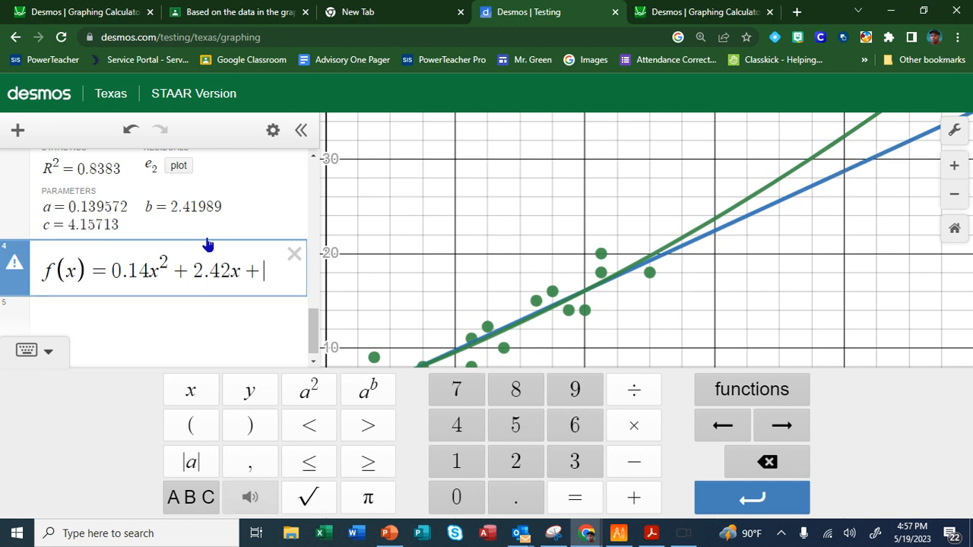
pyautogui.write('4')
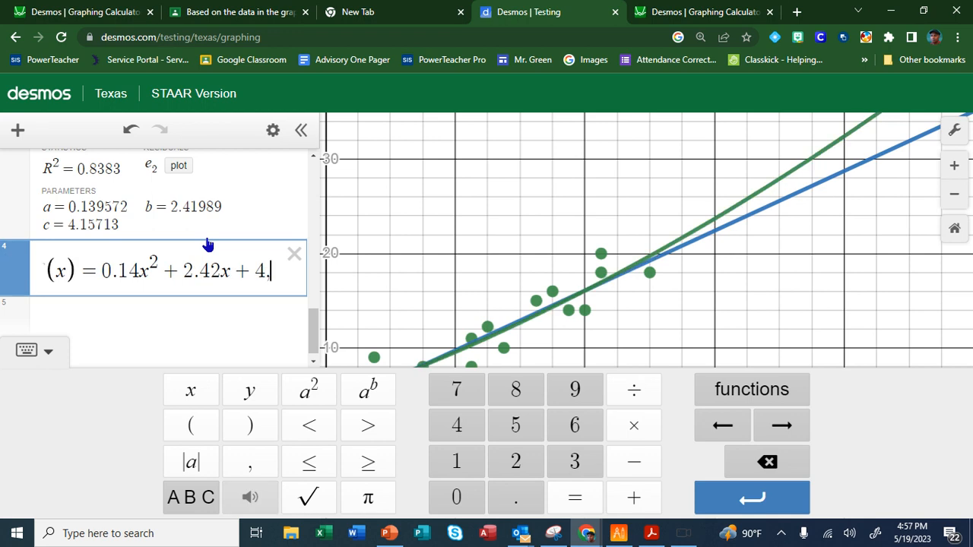
pyautogui.write('.1')
pyautogui.write('6')
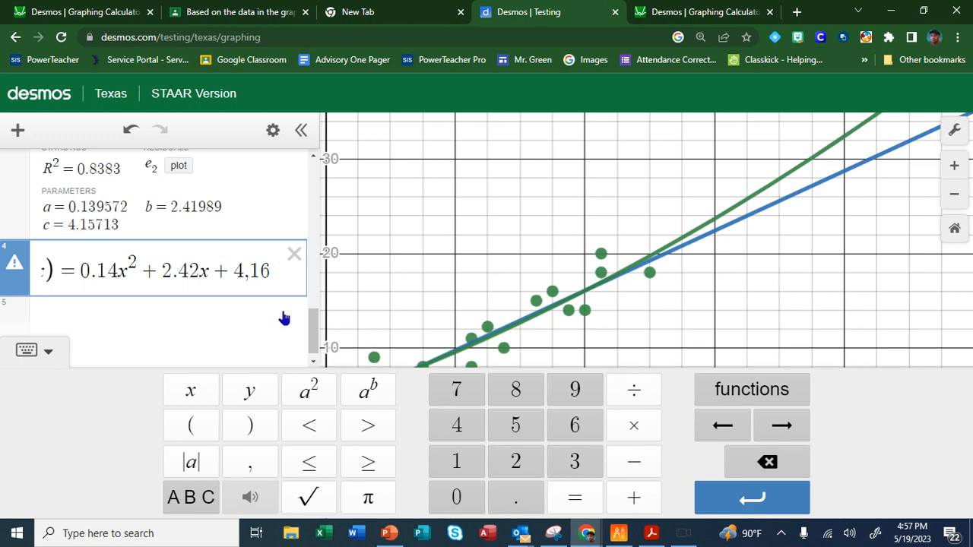
pyautogui.press('Left')
pyautogui.press('Left')
pyautogui.press('BackSpace')
pyautogui.write('.')
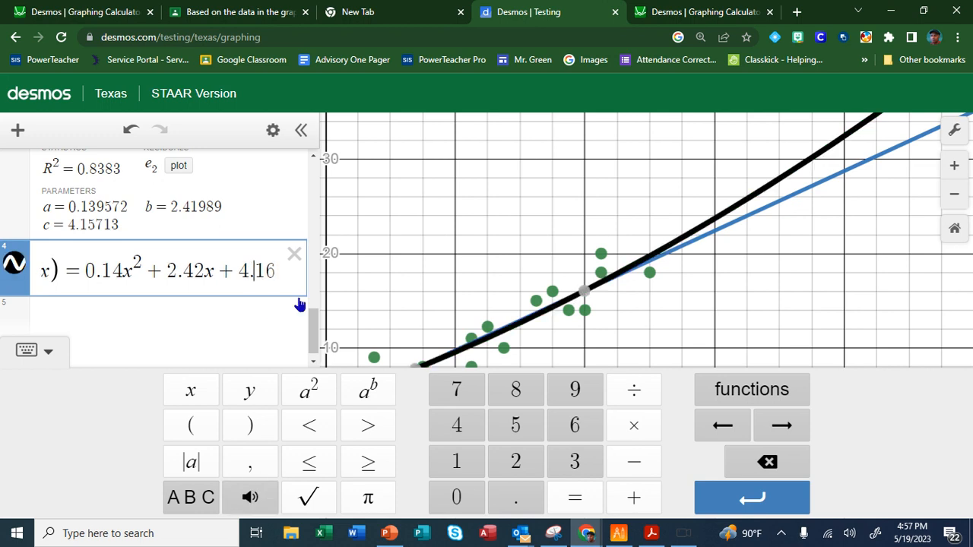
# - Hide the on-screen keypad and evaluate f(5) in a new expression below the function definition
pyautogui.click(262, 306)
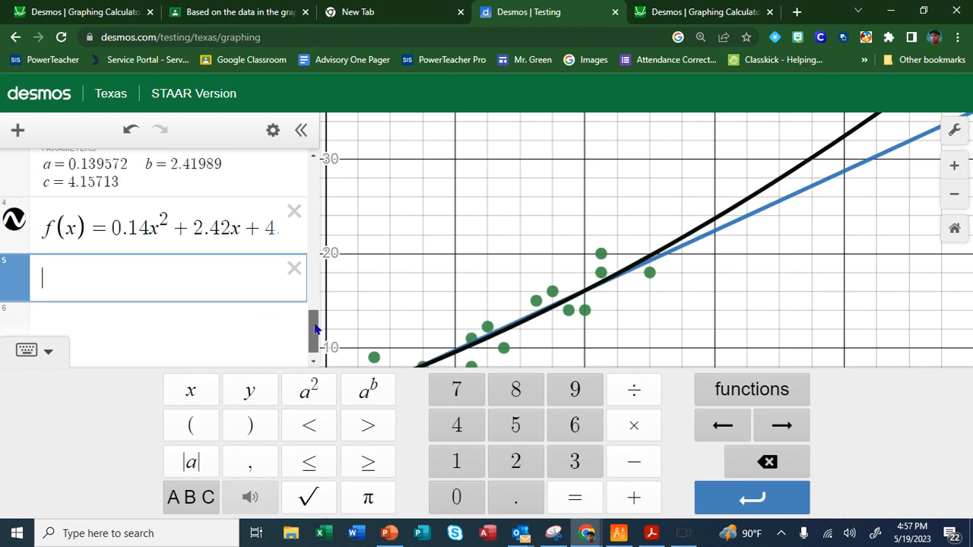
pyautogui.click(42, 351)
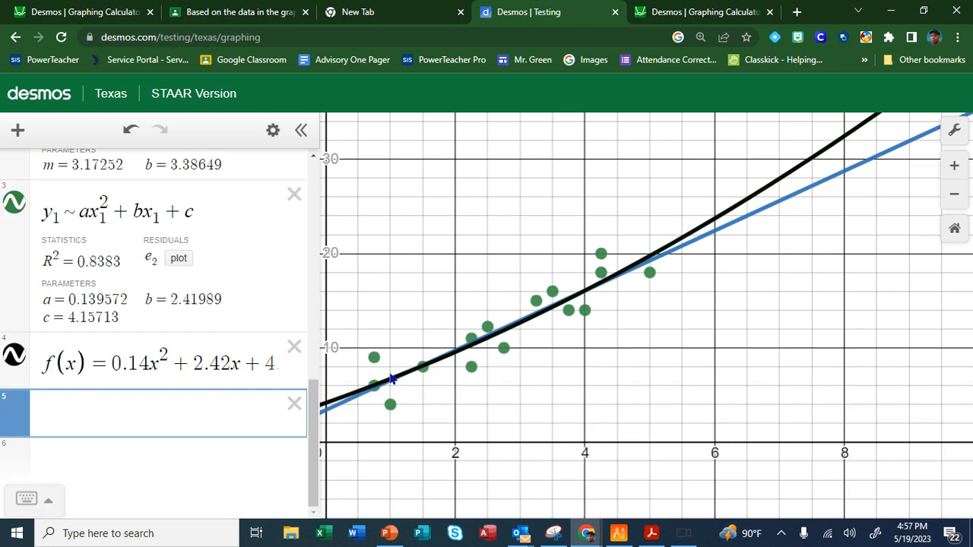
pyautogui.moveTo(314, 403)
pyautogui.mouseDown()
pyautogui.moveTo(317, 351)
pyautogui.moveTo(319, 414)
pyautogui.moveTo(312, 344)
pyautogui.moveTo(310, 403)
pyautogui.mouseUp()
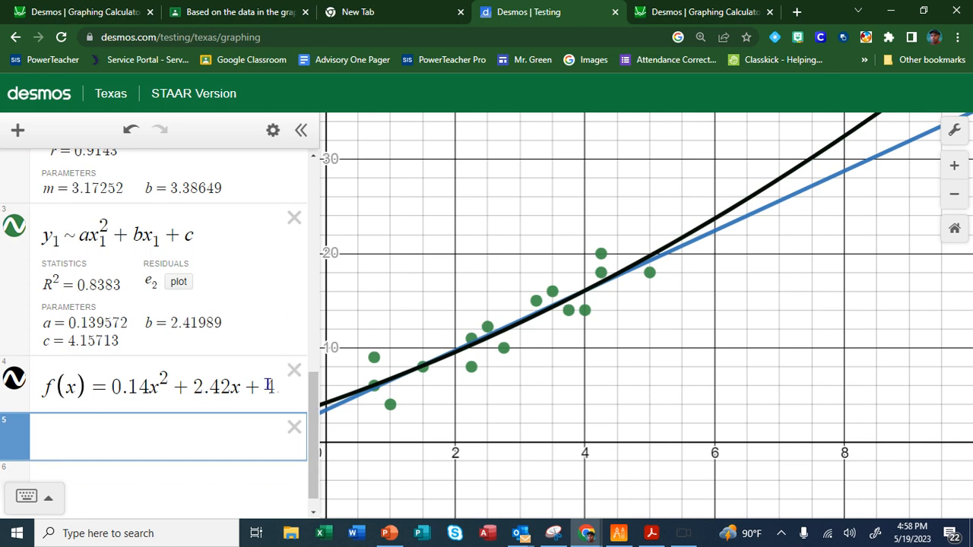
pyautogui.moveTo(315, 401); pyautogui.dragTo(326, 318)
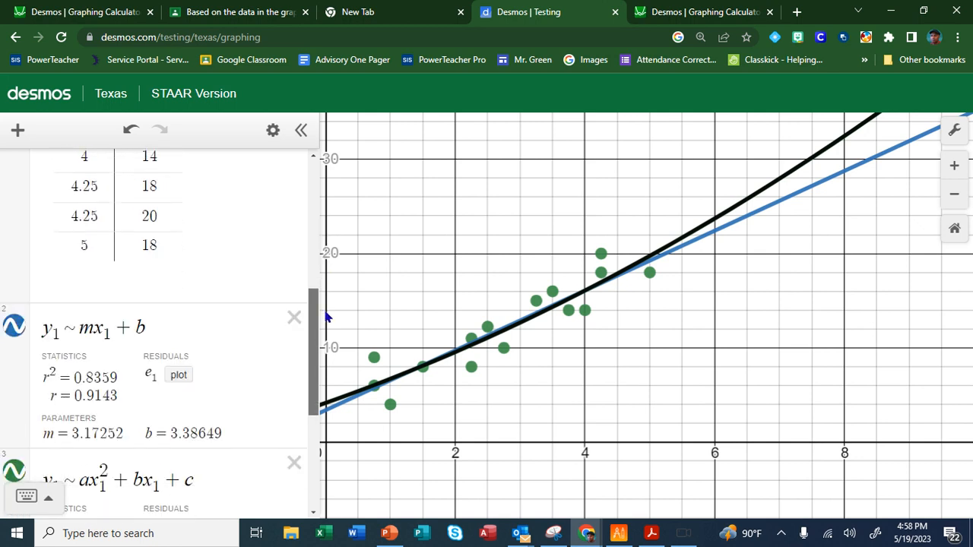
pyautogui.moveTo(327, 317); pyautogui.dragTo(328, 407)
pyautogui.click(242, 410)
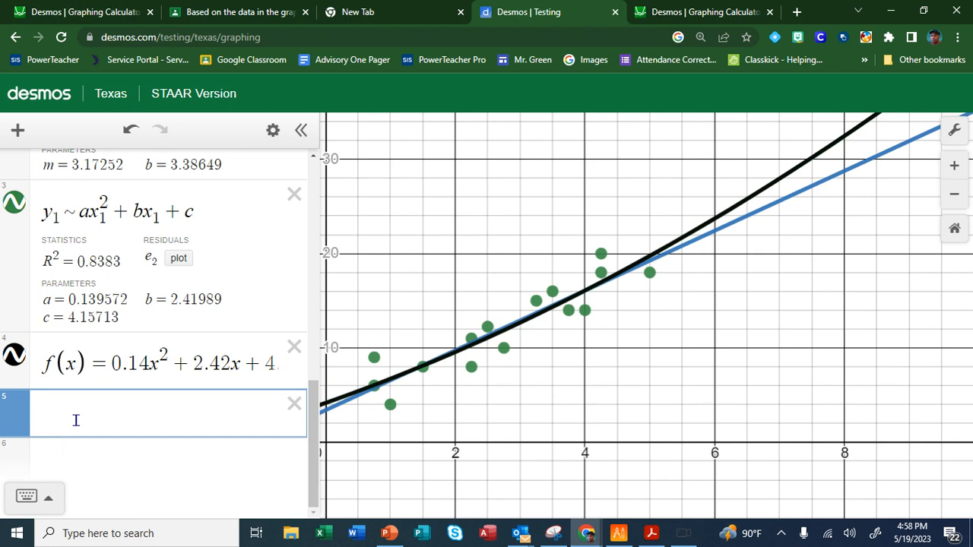
pyautogui.write('f(')
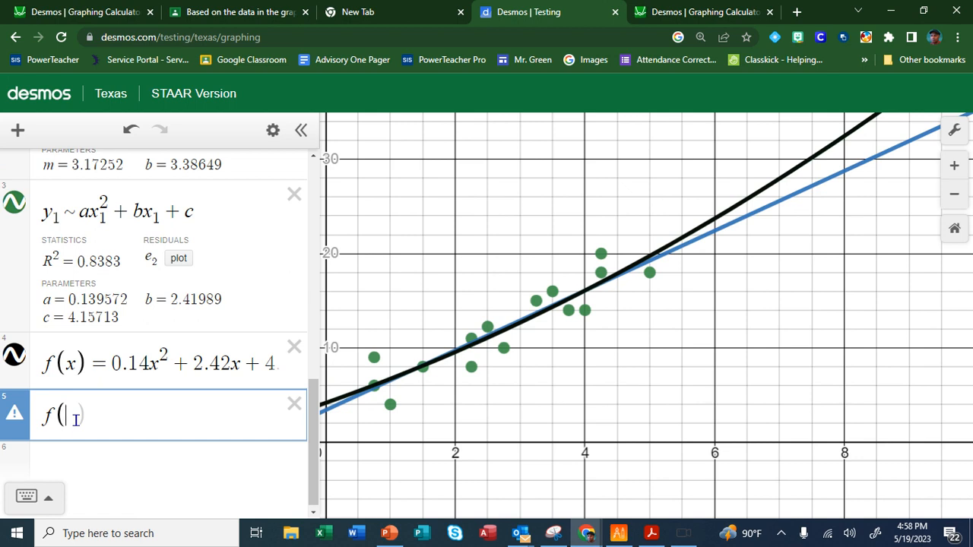
pyautogui.write('5')
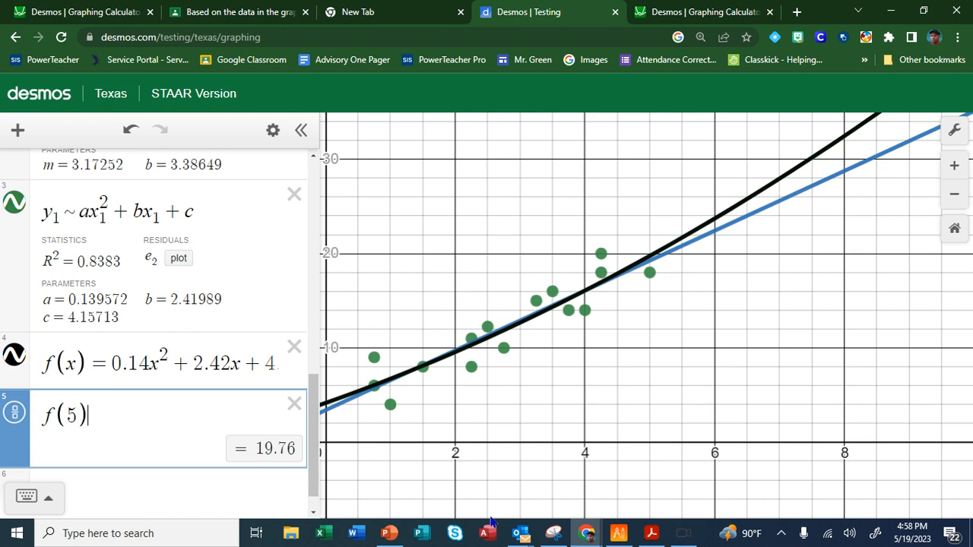
# - Evaluate f(10) and f(7) in two new expressions below f(5)
pyautogui.click(94, 482)
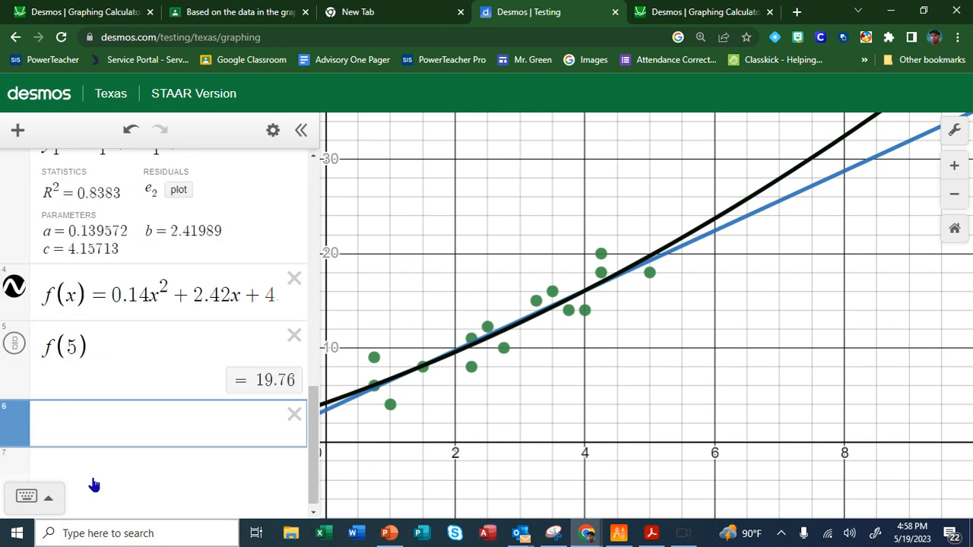
pyautogui.write('f(10')
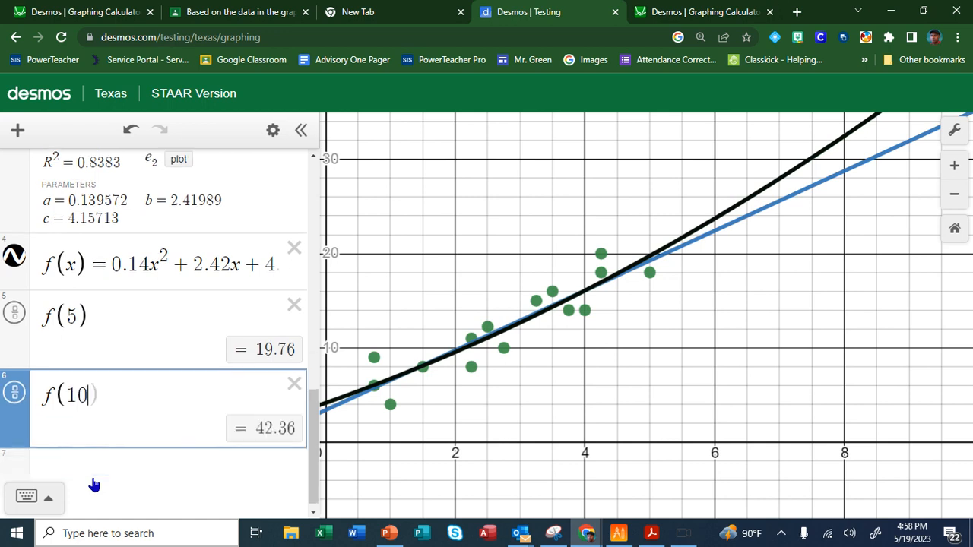
pyautogui.write(')')
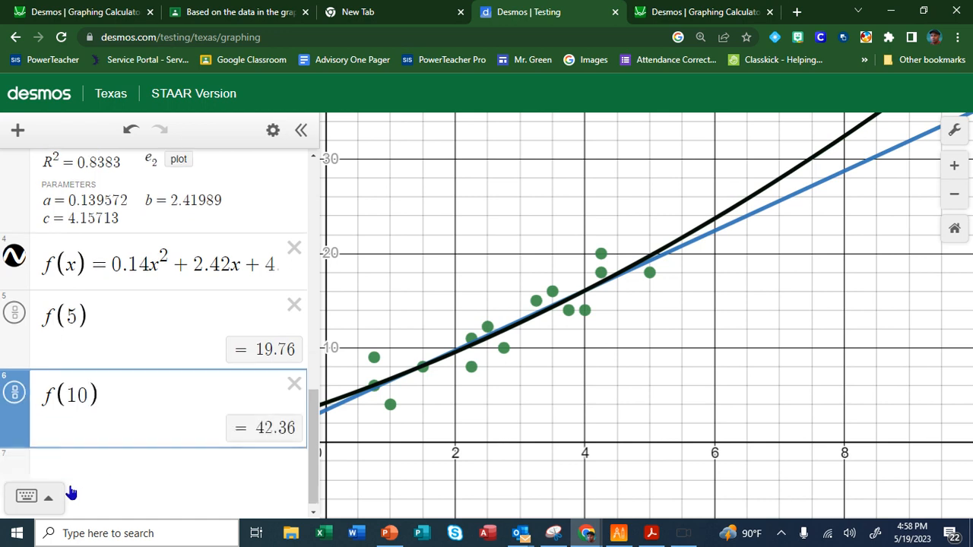
pyautogui.press('Return')
pyautogui.write('f(')
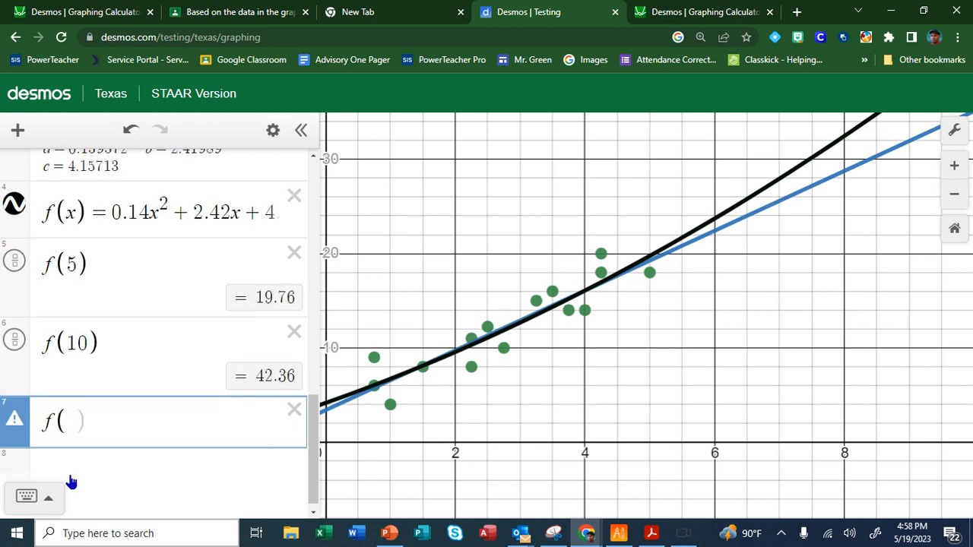
pyautogui.write('7')
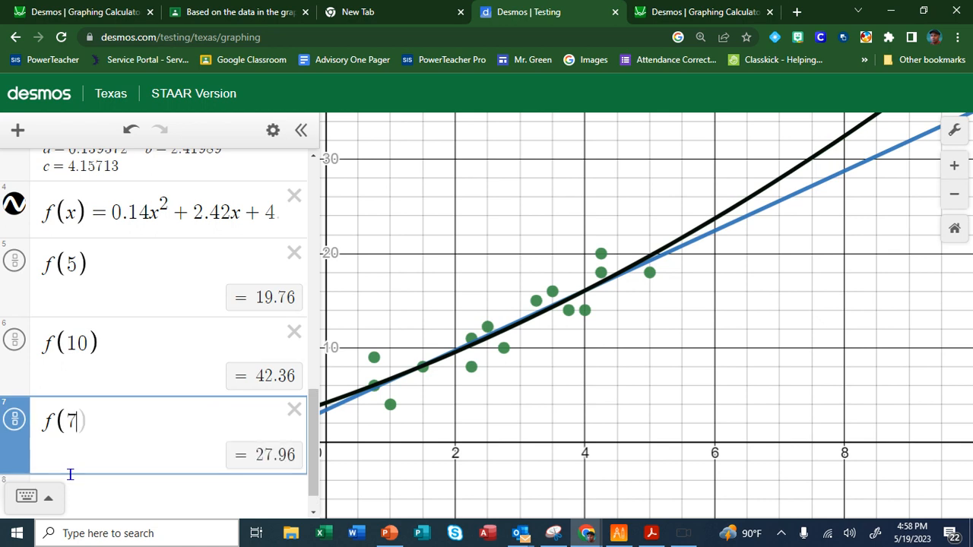
# - Evaluate f(8) and f(7.5) in two further expressions below f(7)
pyautogui.click(105, 498)
pyautogui.write('f(8')
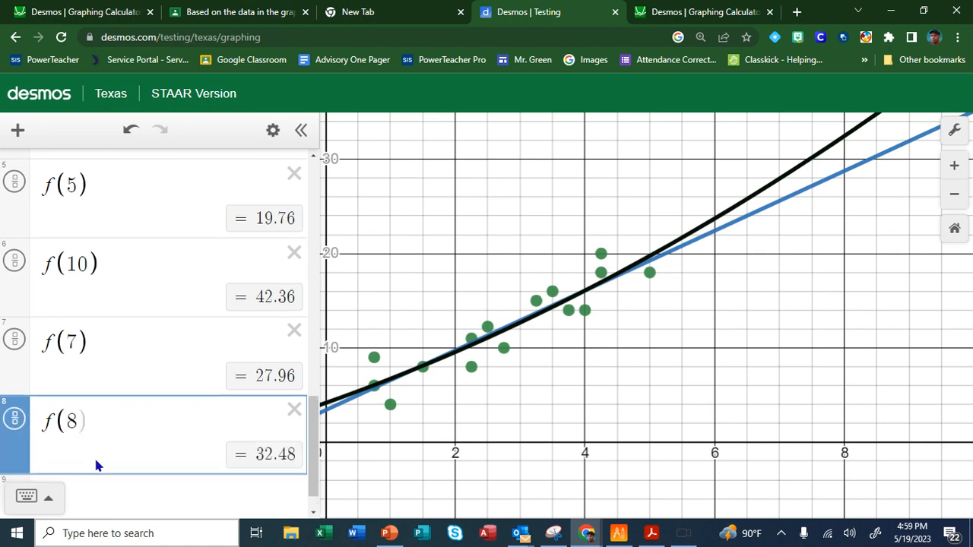
pyautogui.write(')')
pyautogui.click(93, 493)
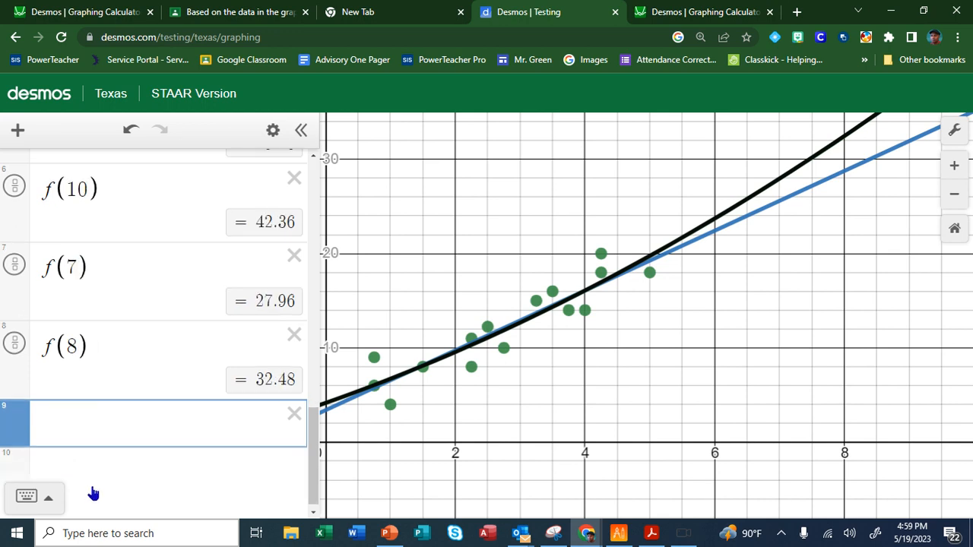
pyautogui.write('f(')
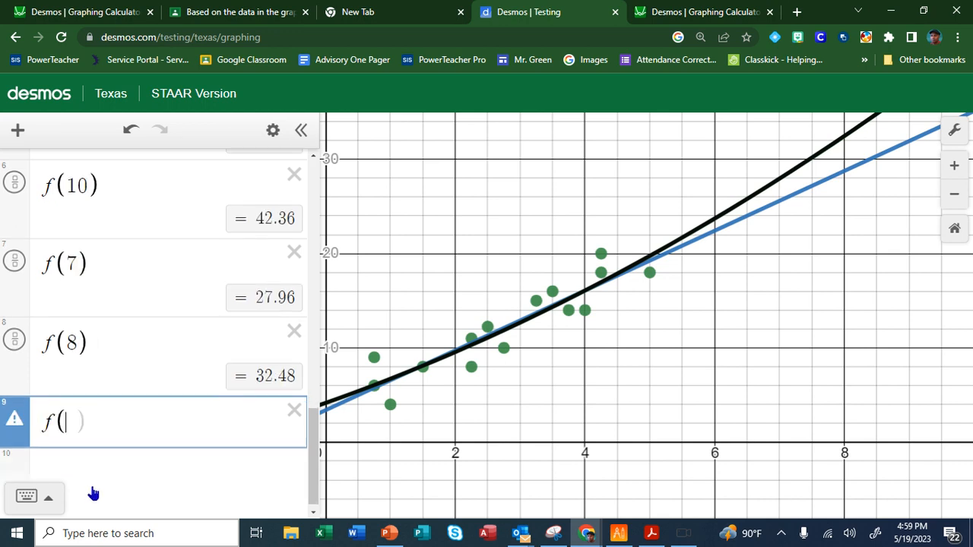
pyautogui.write('7.5')
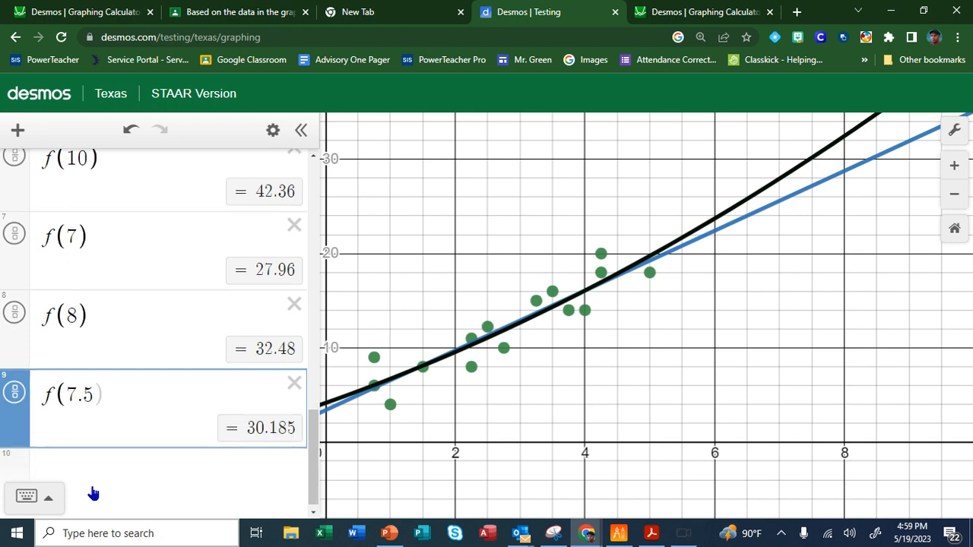
pyautogui.write(')')
# - Evaluate f(7.25) in a new expression below f(7.5), and delete that expression
pyautogui.click(107, 472)
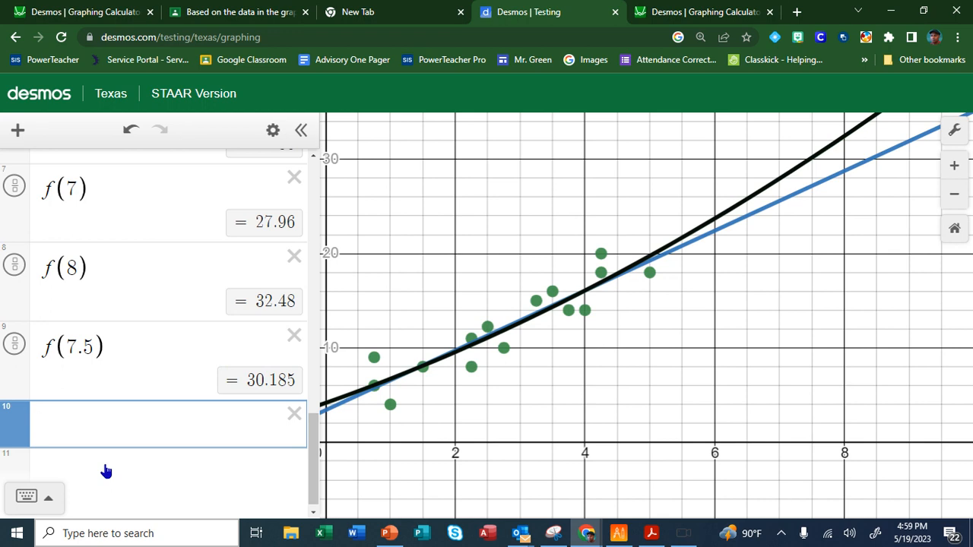
pyautogui.write('f(')
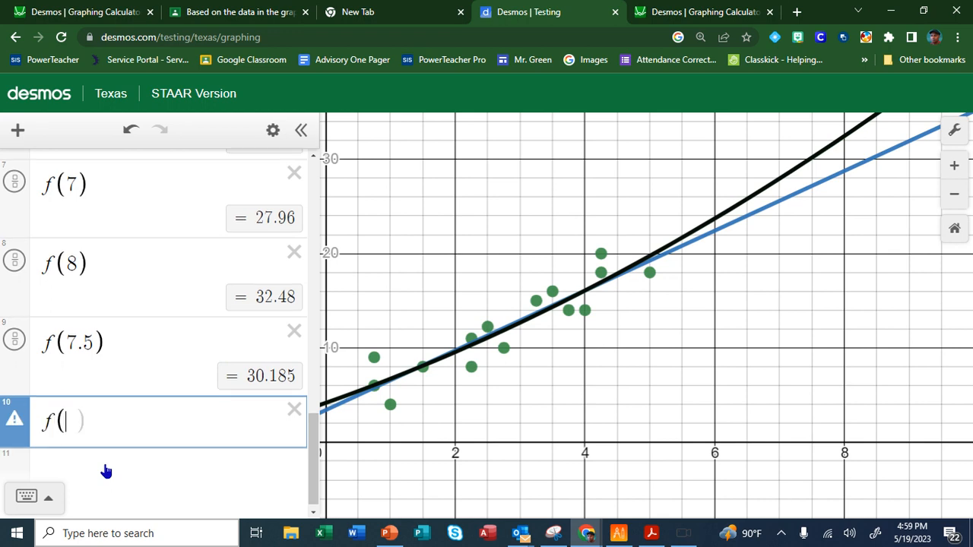
pyautogui.write('7')
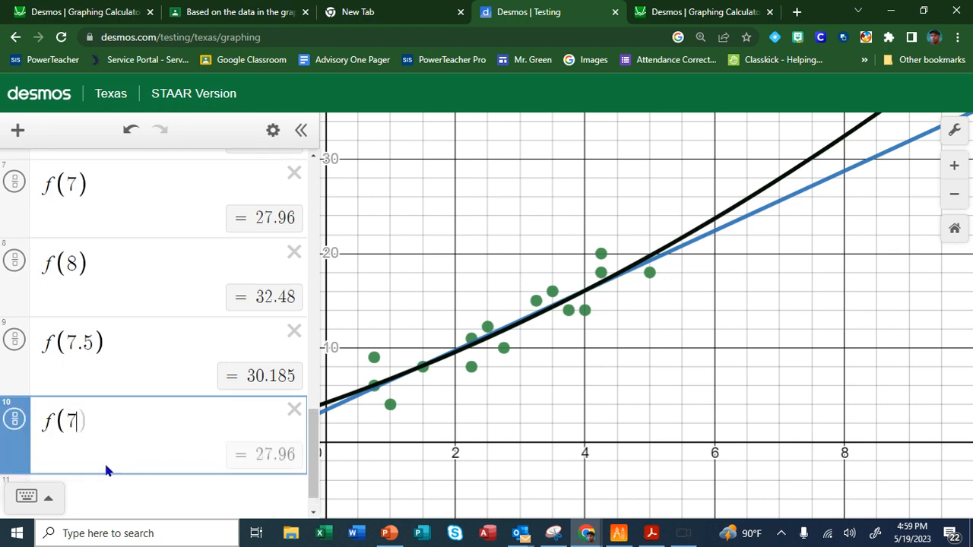
pyautogui.write('.25')
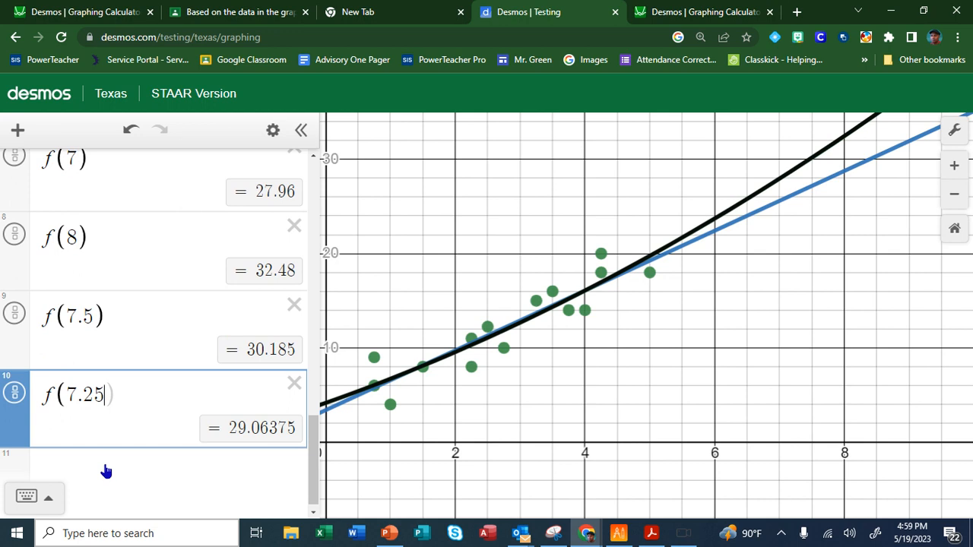
pyautogui.write(')')
pyautogui.click(293, 383)
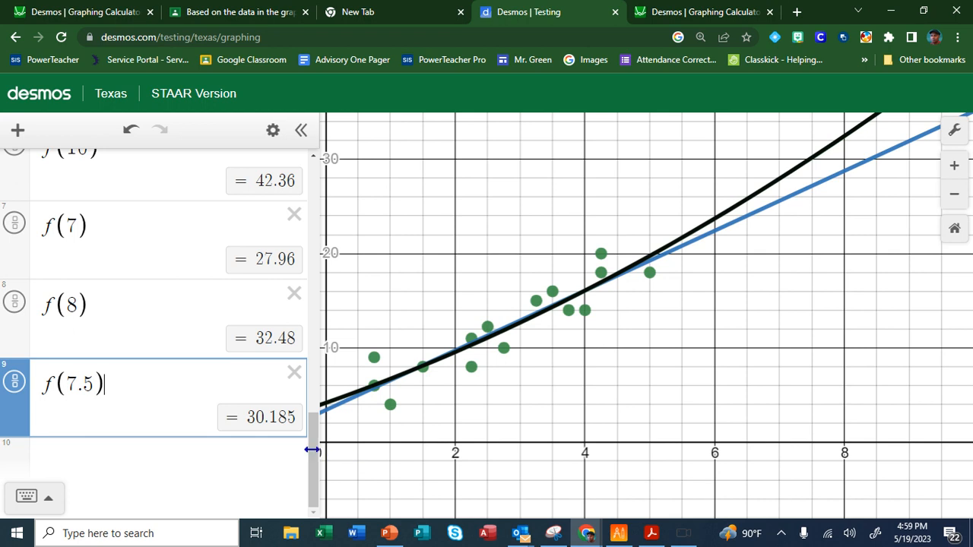
# - Review the function evaluations and widen the expression list until the whole f(x) definition fits
pyautogui.scroll(10, 149, 394)
pyautogui.scroll(-4, 140, 392)
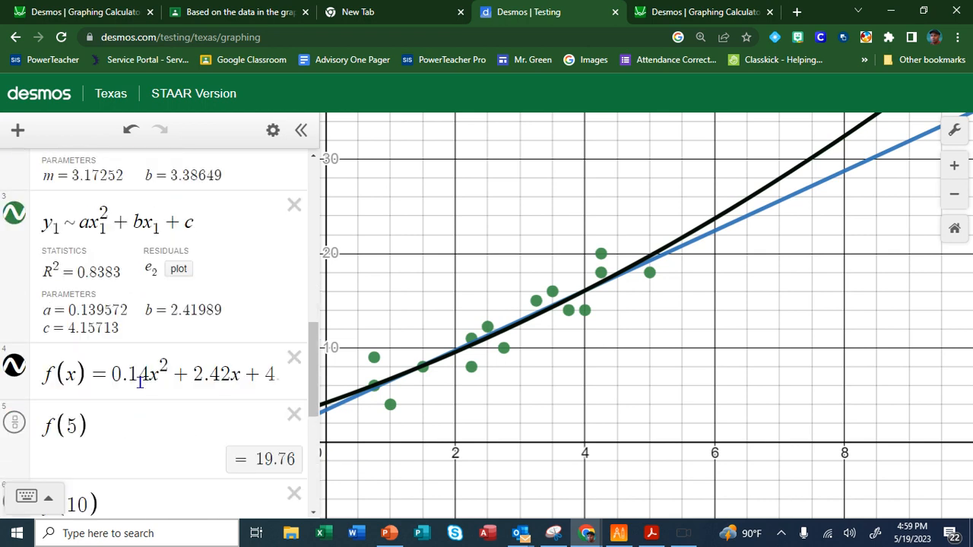
pyautogui.scroll(-3, 139, 390)
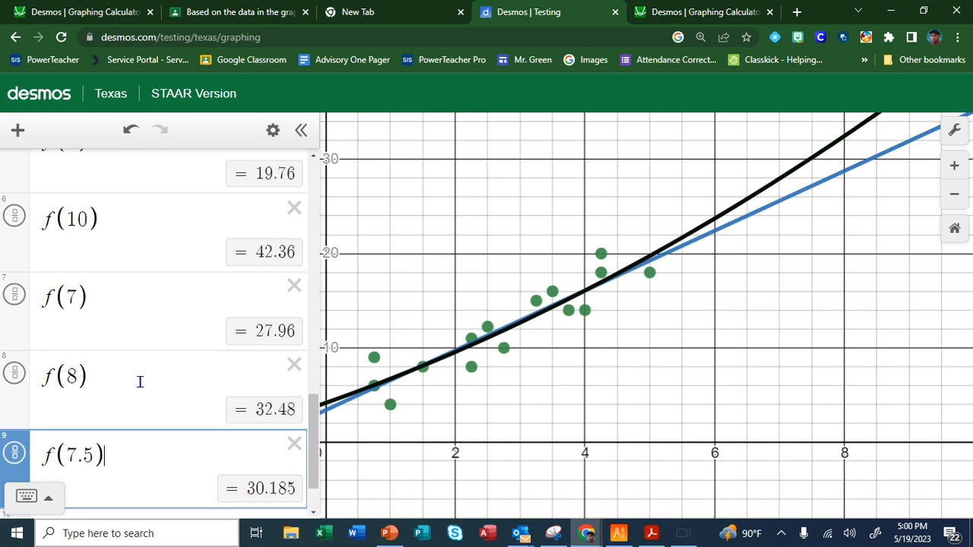
pyautogui.scroll(5, 140, 384)
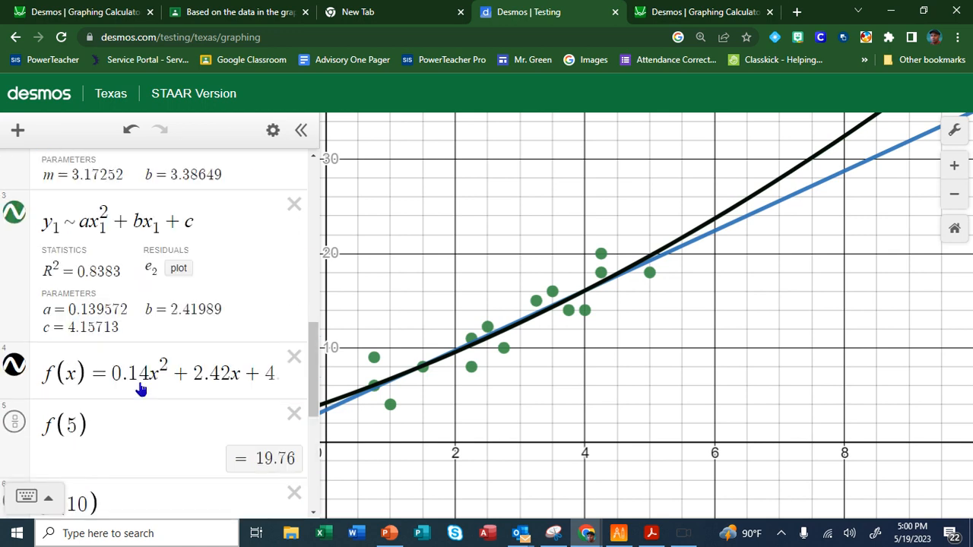
pyautogui.scroll(-2, 139, 382)
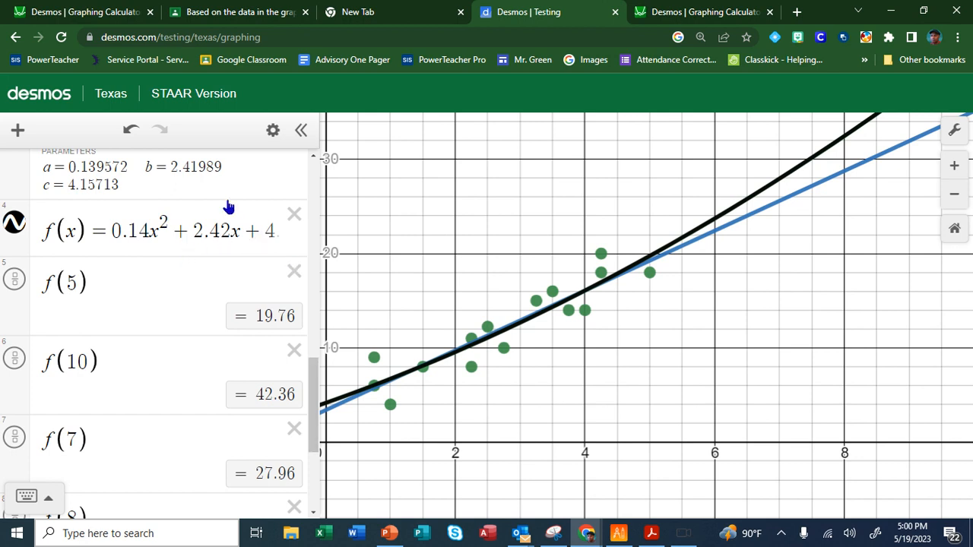
pyautogui.moveTo(319, 188); pyautogui.dragTo(477, 190)
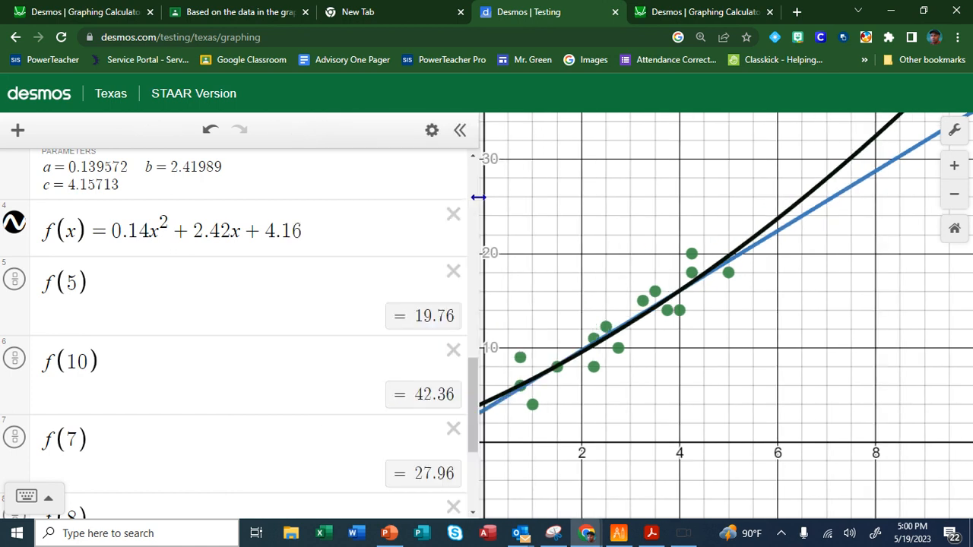
# - Insert a new expression directly below the f(x) definition and define g(x) = 30 in it
pyautogui.click(330, 229)
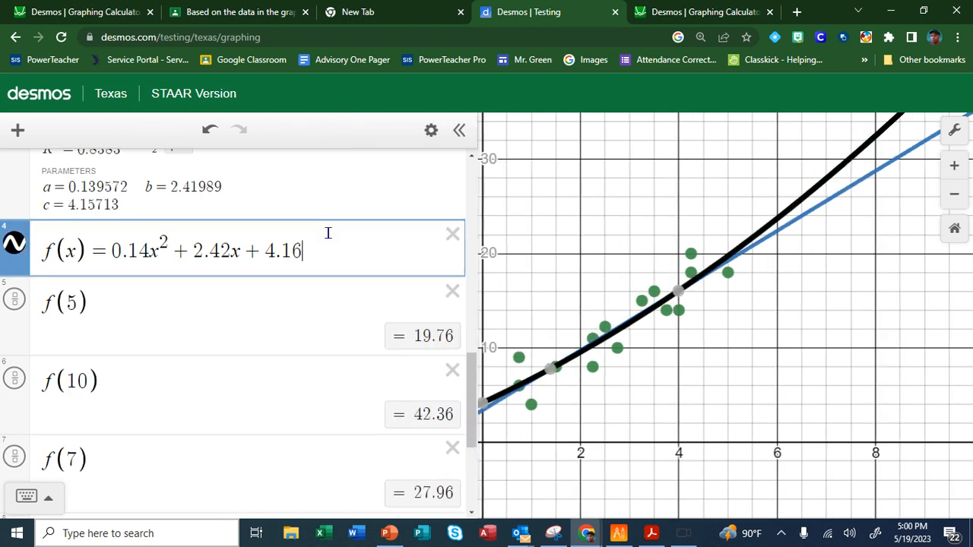
pyautogui.press('Return')
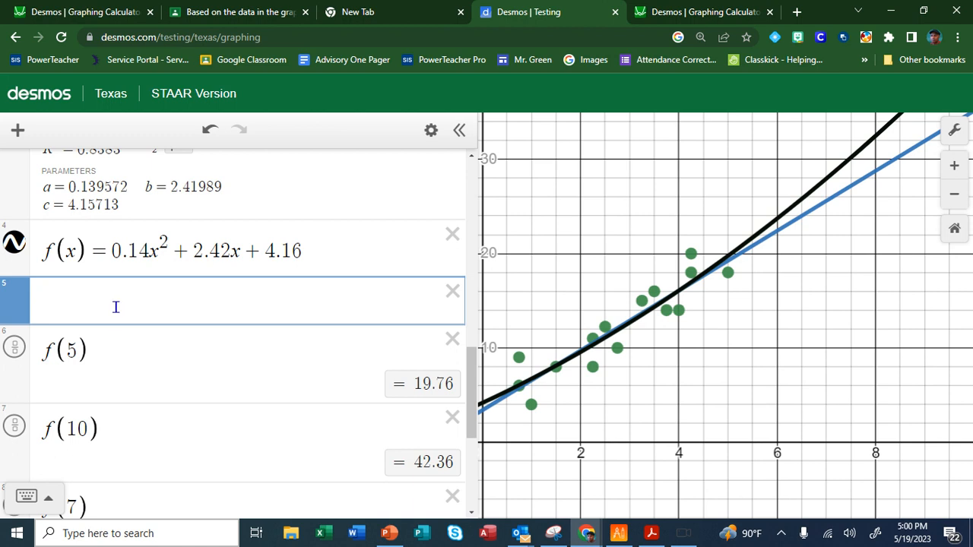
pyautogui.write('y=')
pyautogui.press('BackSpace')
pyautogui.press('BackSpace')
pyautogui.write('g(')
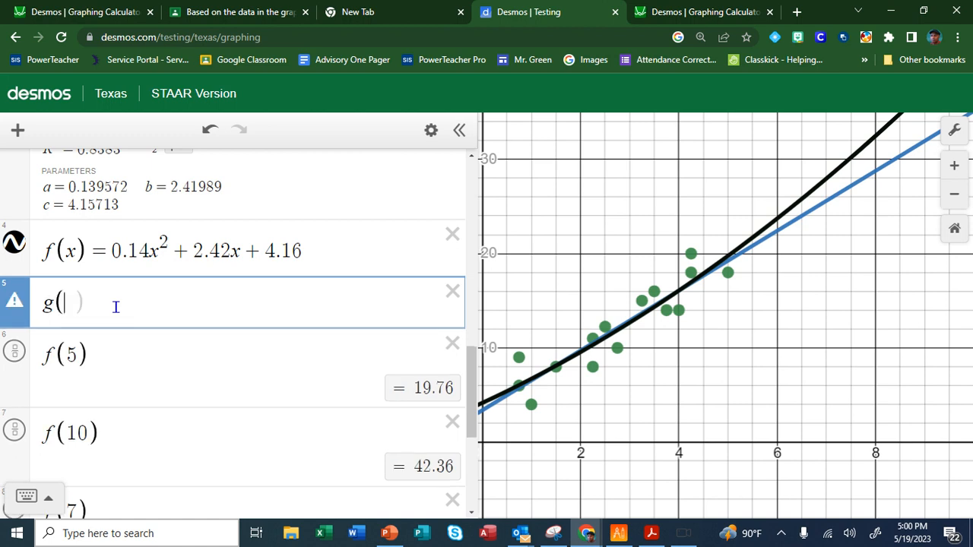
pyautogui.write('x)=30')
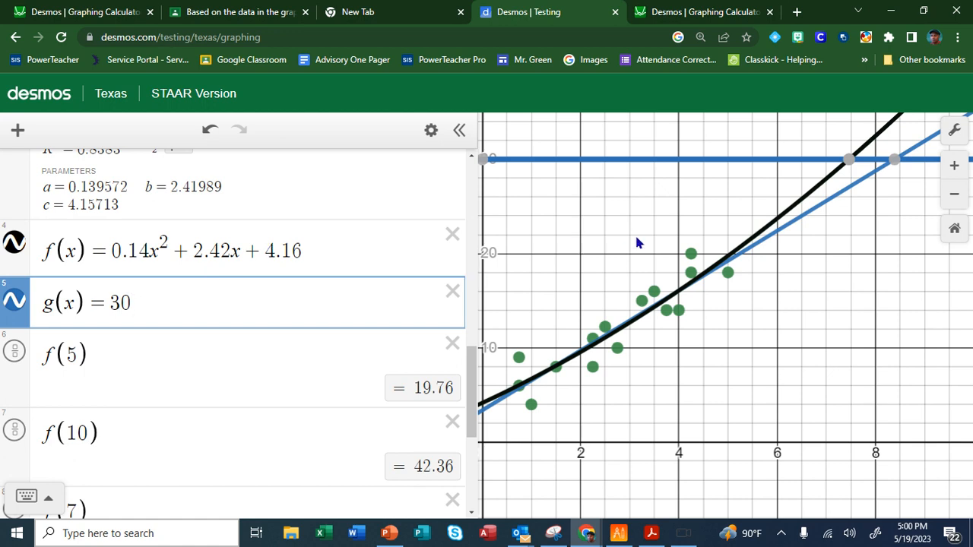
# - Hide the linear and quadratic regression curves, and show the coordinates where f(x) meets g(x) = 30
pyautogui.moveTo(471, 367); pyautogui.dragTo(456, 291)
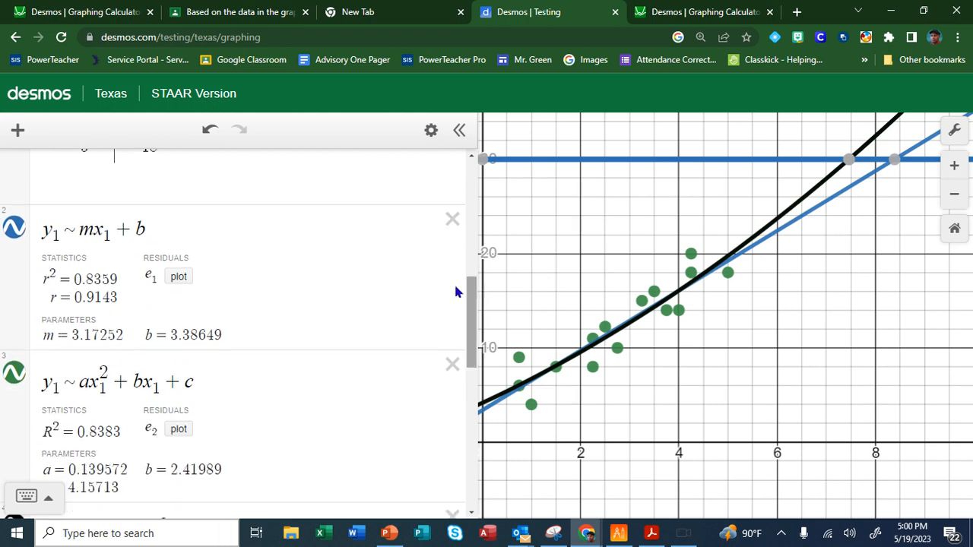
pyautogui.click(16, 229)
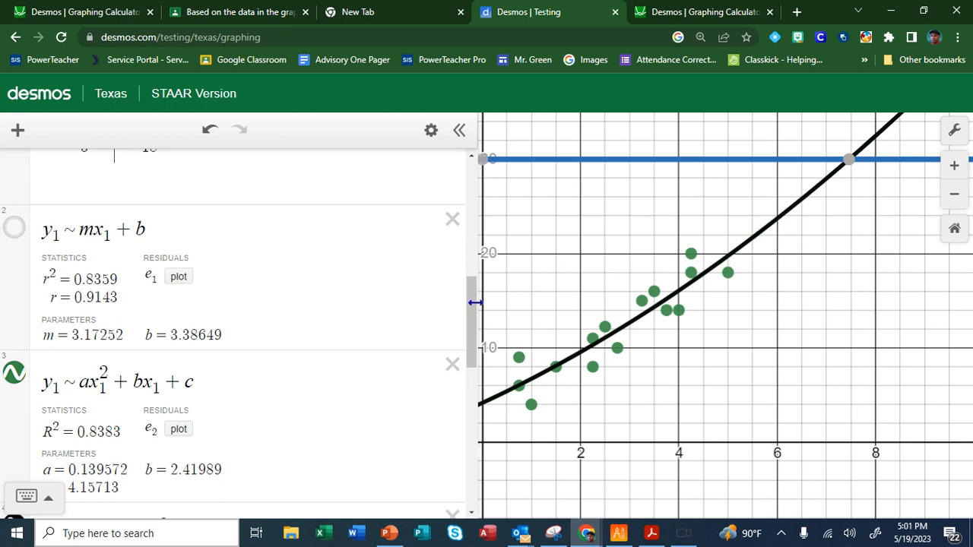
pyautogui.moveTo(472, 318); pyautogui.dragTo(471, 342)
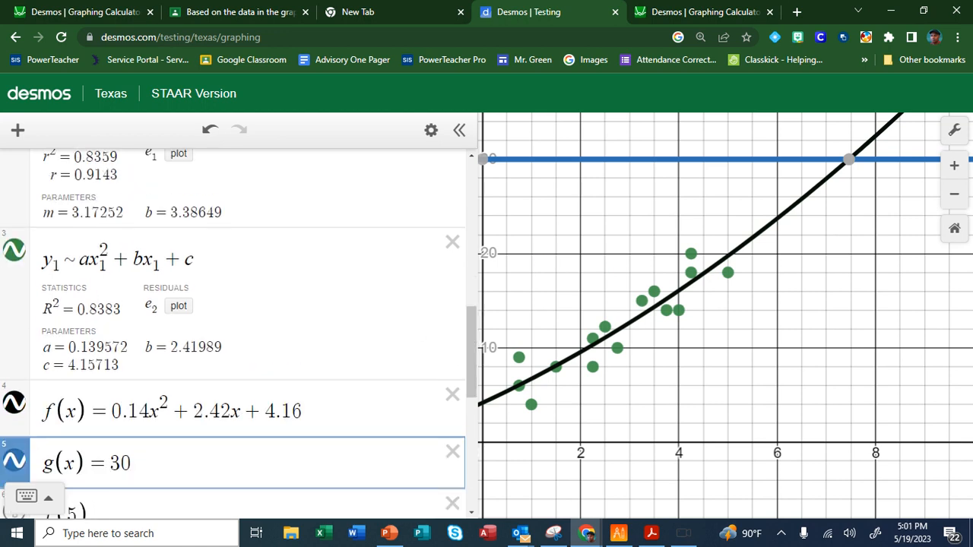
pyautogui.click(23, 255)
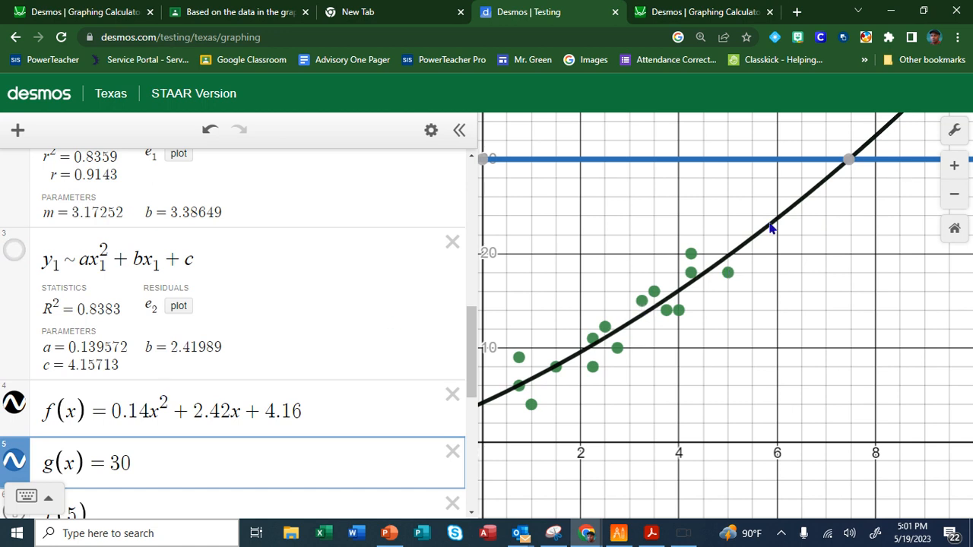
pyautogui.click(848, 163)
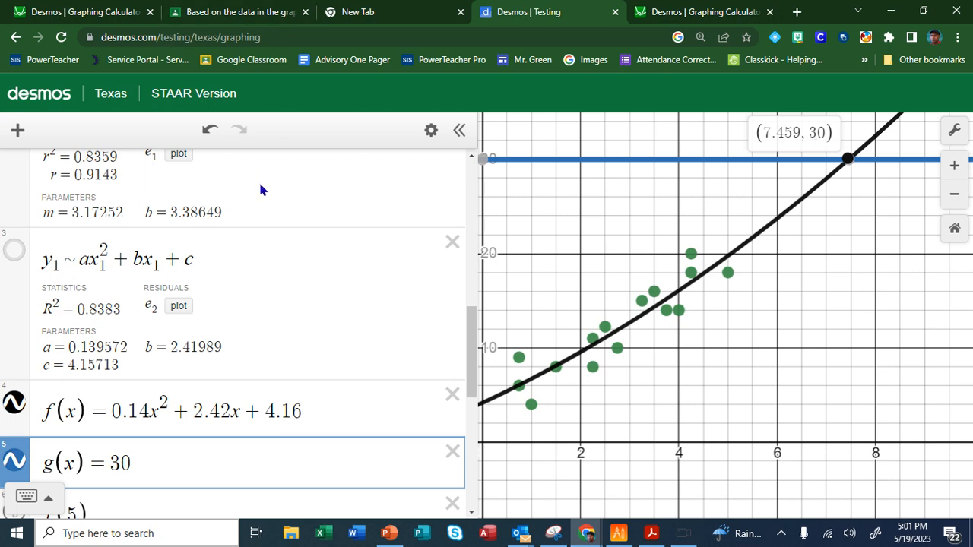
# - Temporarily show the linear regression line to inspect its intersection with g(x) = 30, leaving both regression curves hidden
pyautogui.click(12, 251)
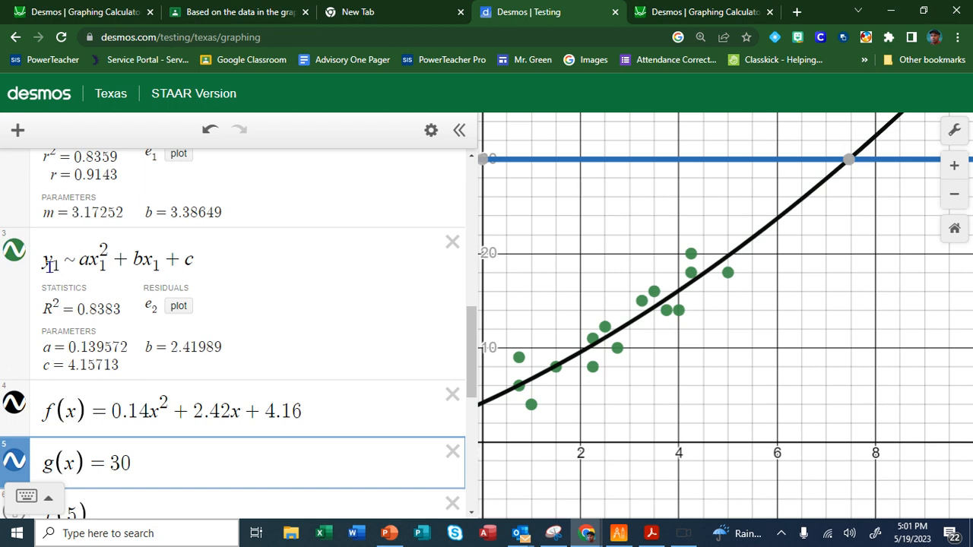
pyautogui.click(13, 251)
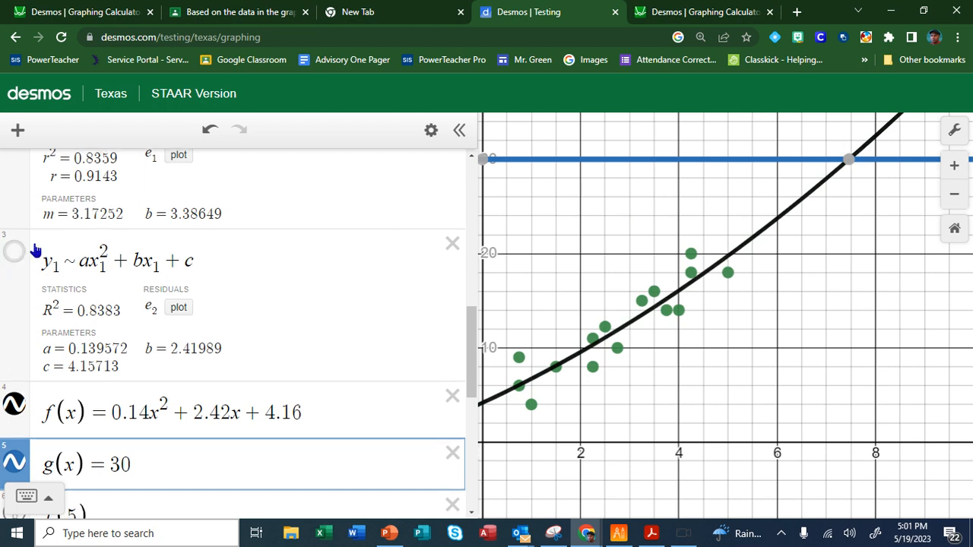
pyautogui.scroll(2, 26, 242)
pyautogui.click(15, 249)
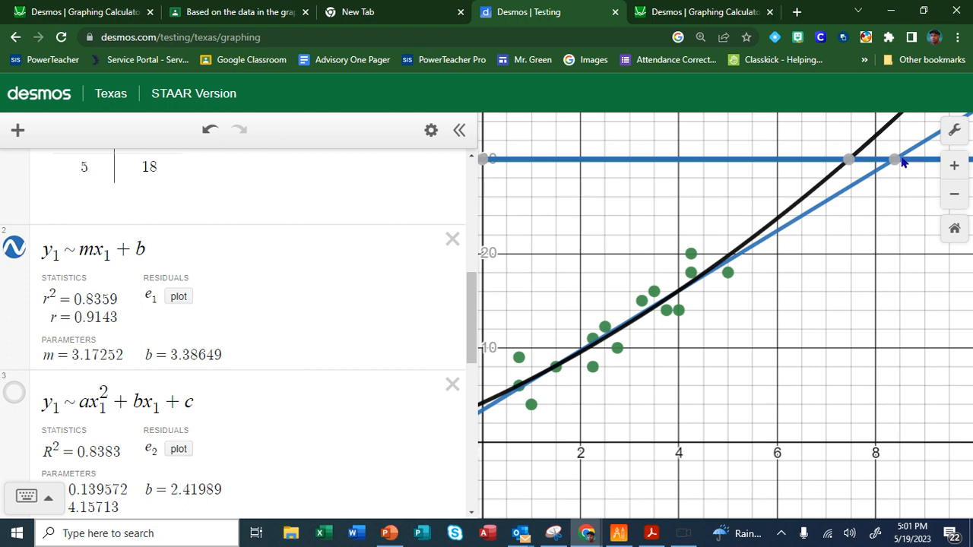
pyautogui.moveTo(892, 164)
pyautogui.click(14, 248)
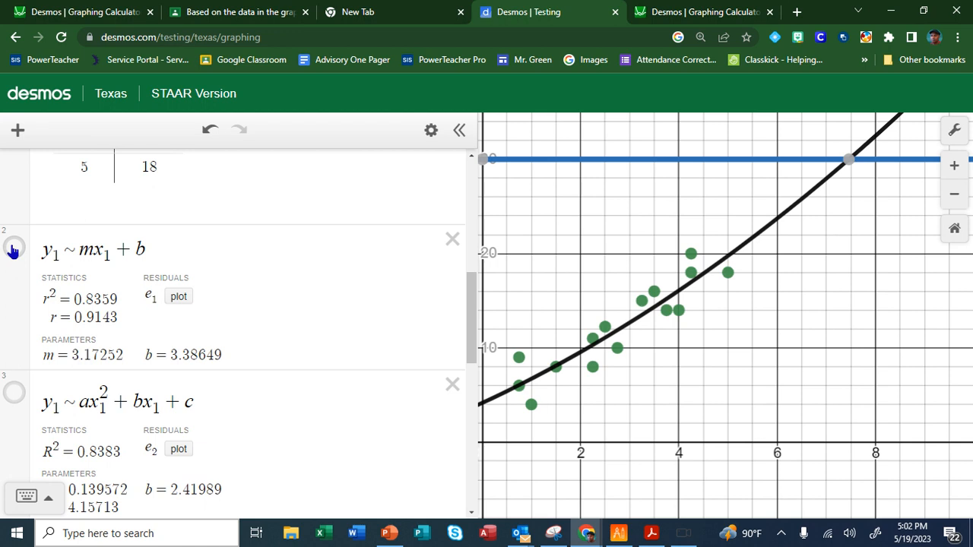
# - Switch to ActivInspire to view the Chess Team Practice scatter plot
pyautogui.click(618, 534)
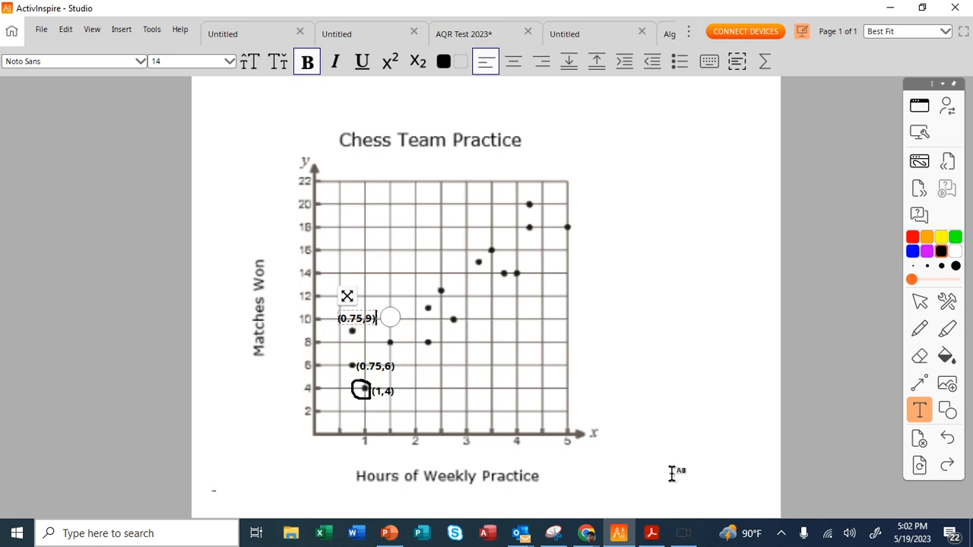
pyautogui.moveTo(615, 537)
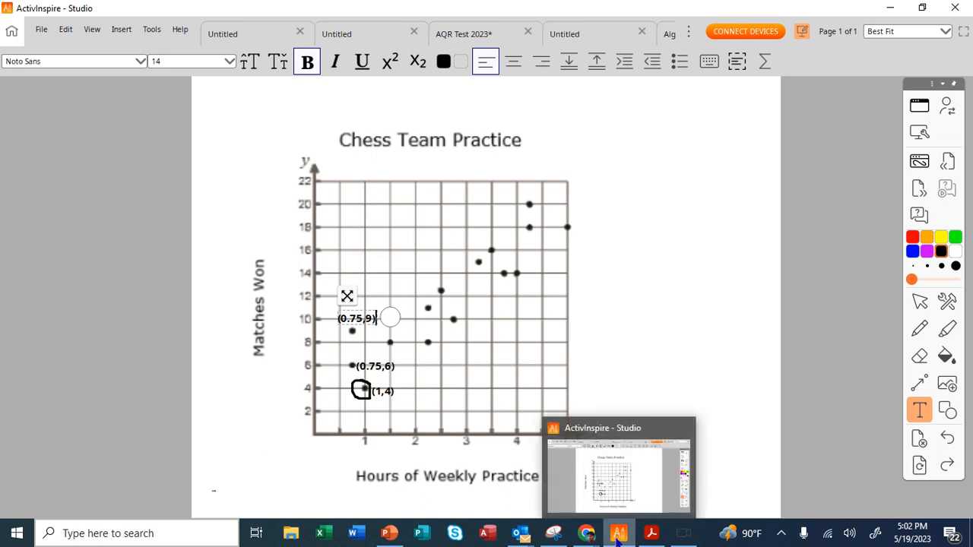